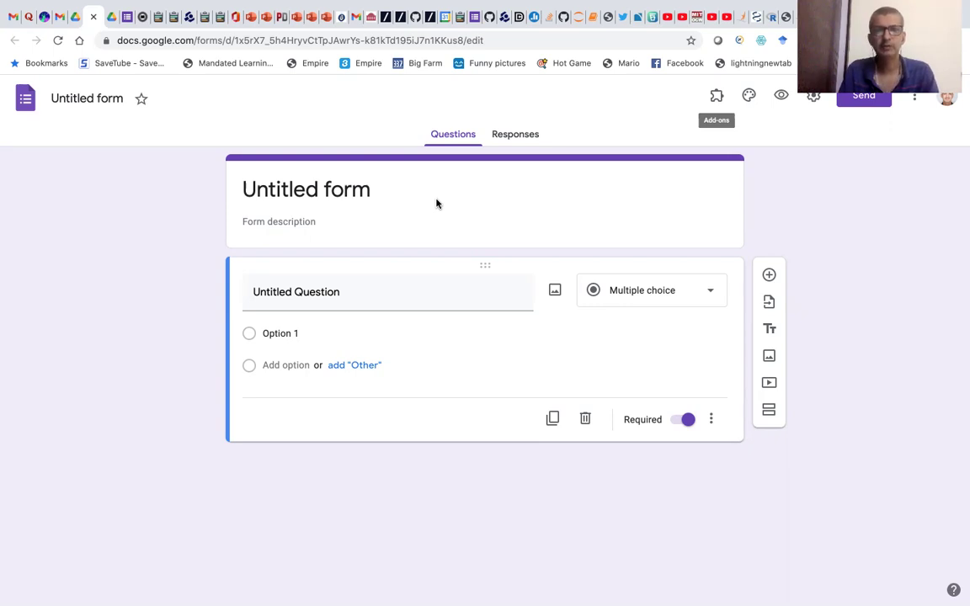
Select the 'Untitled form' title of the new blank form for renaming.
click(296, 189)
Title the form 'Test 1', describe it as 'This is a multiple choice question', and add a section.
text(Test )
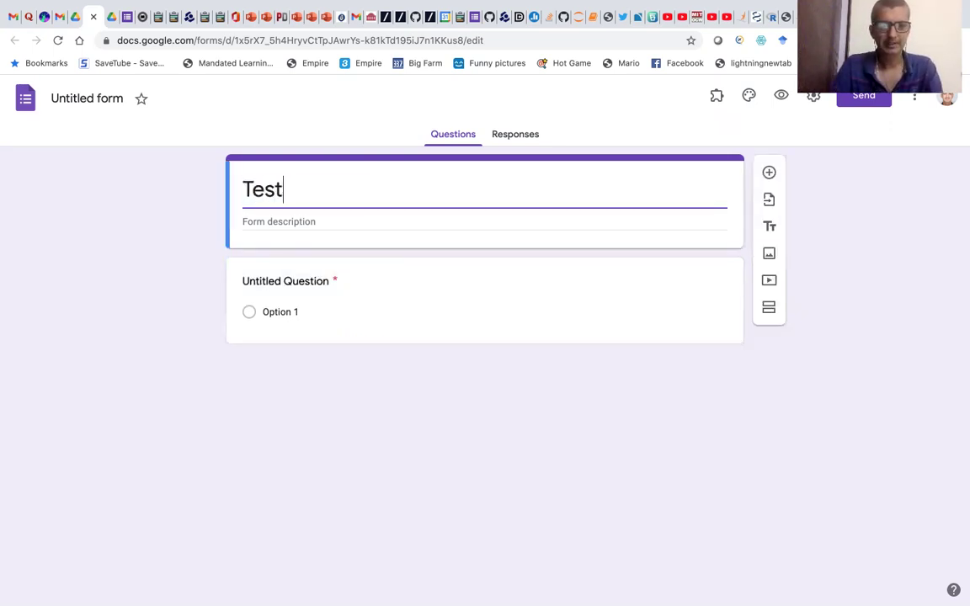
text(1)
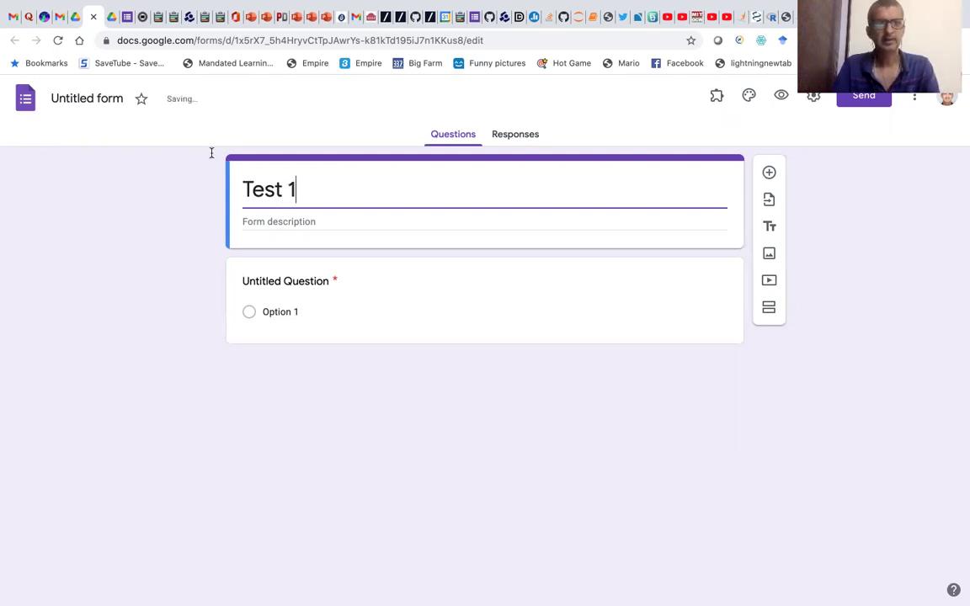
click(211, 152)
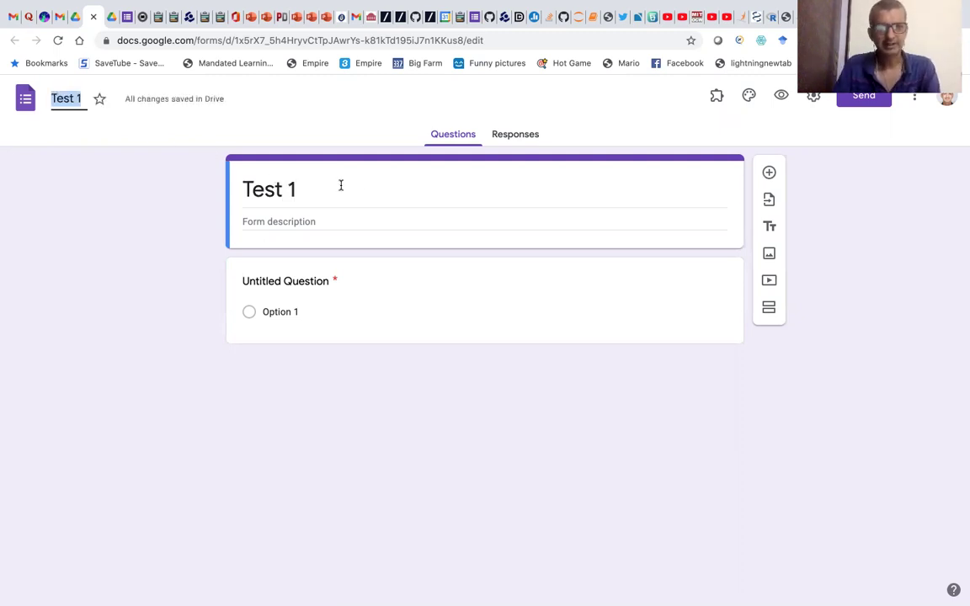
click(326, 220)
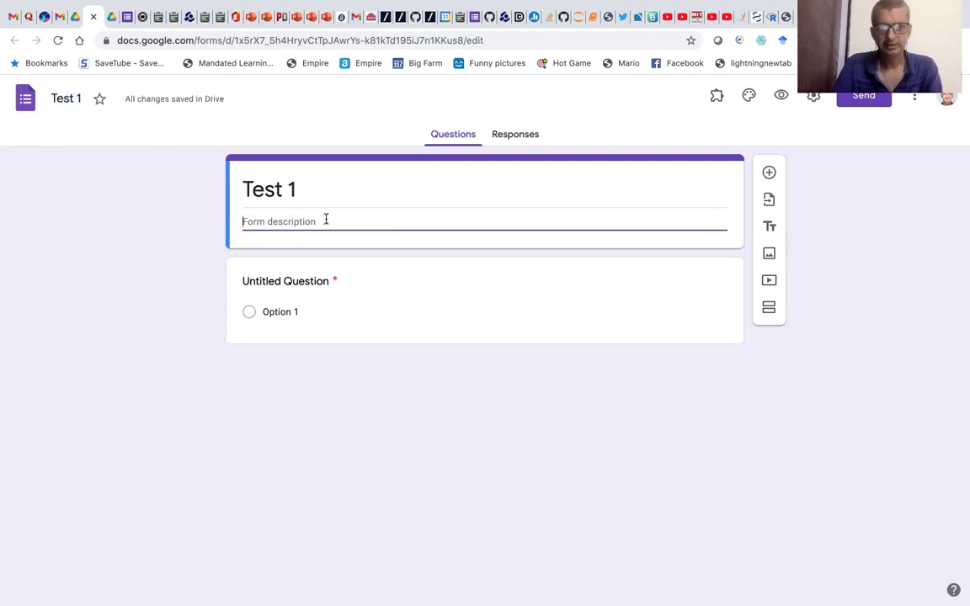
text(This is a multiple choice question)
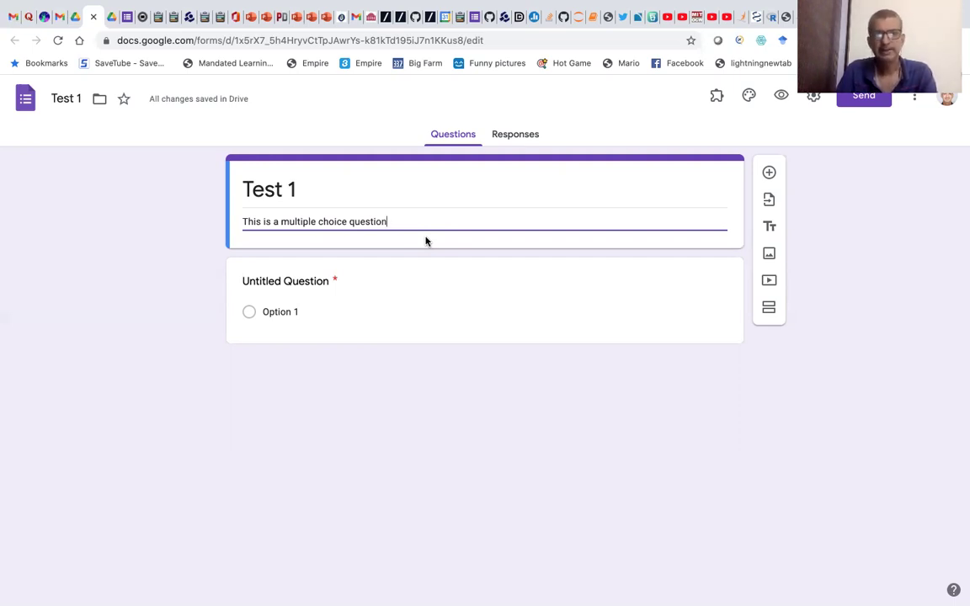
click(768, 311)
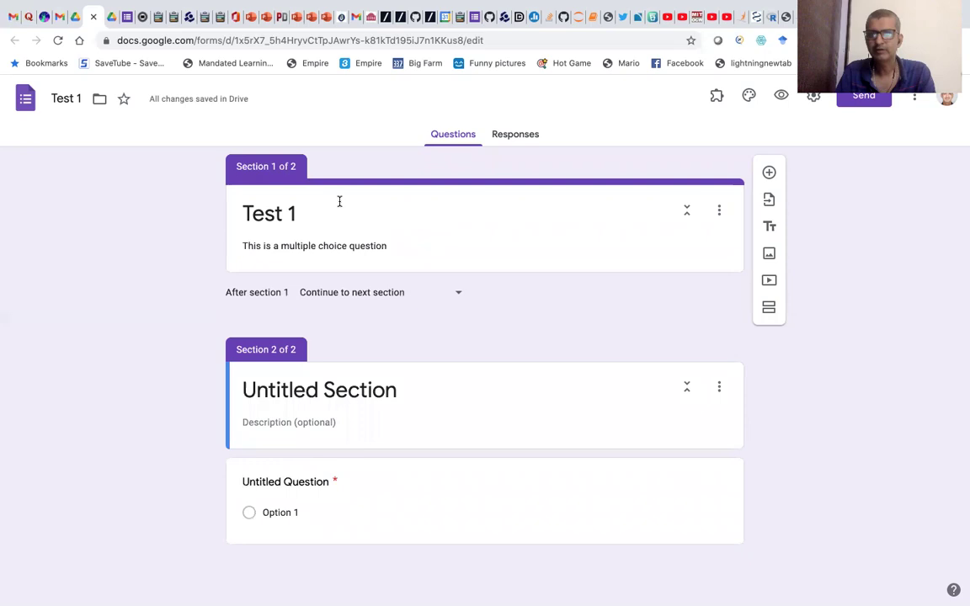
Name section 2 'Student Details' with question 'What is your name?', then add a third section.
click(282, 423)
key(shift+Tab)
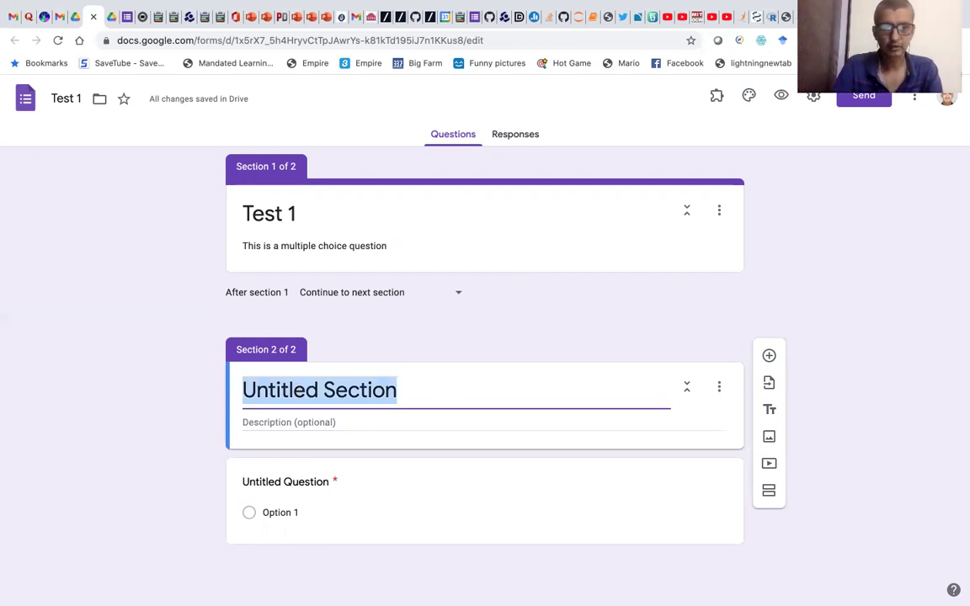
text(Student)
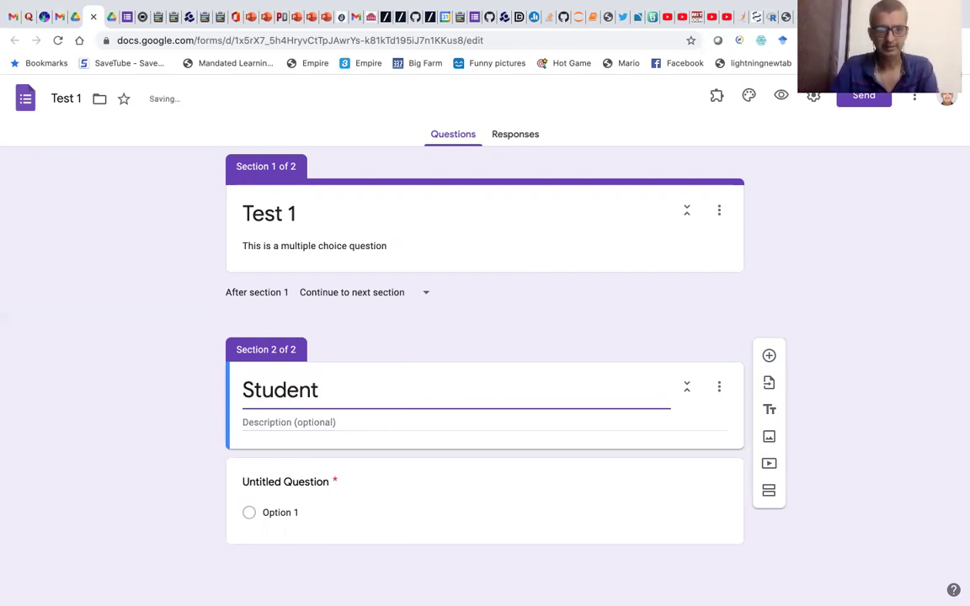
text( Details)
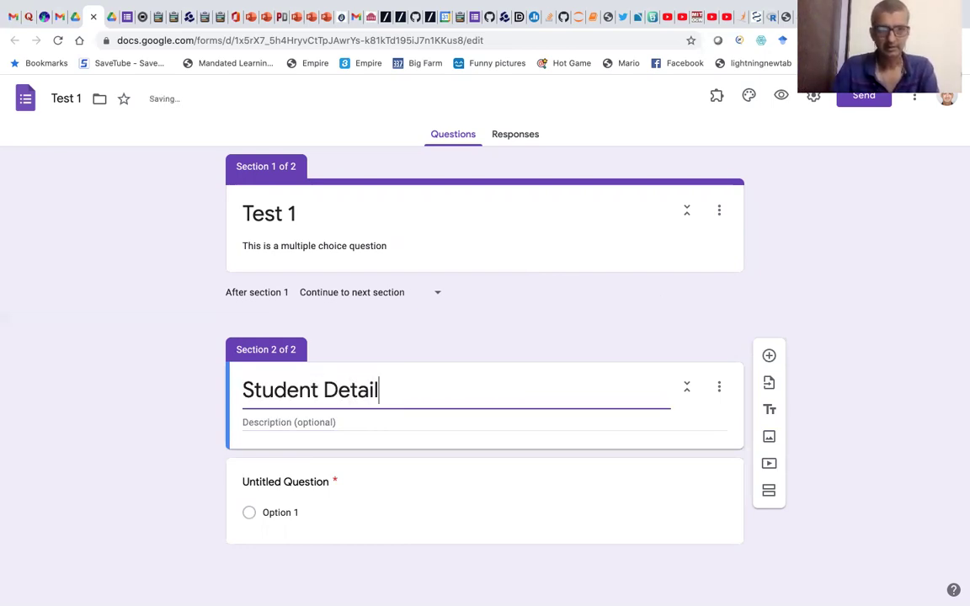
click(305, 482)
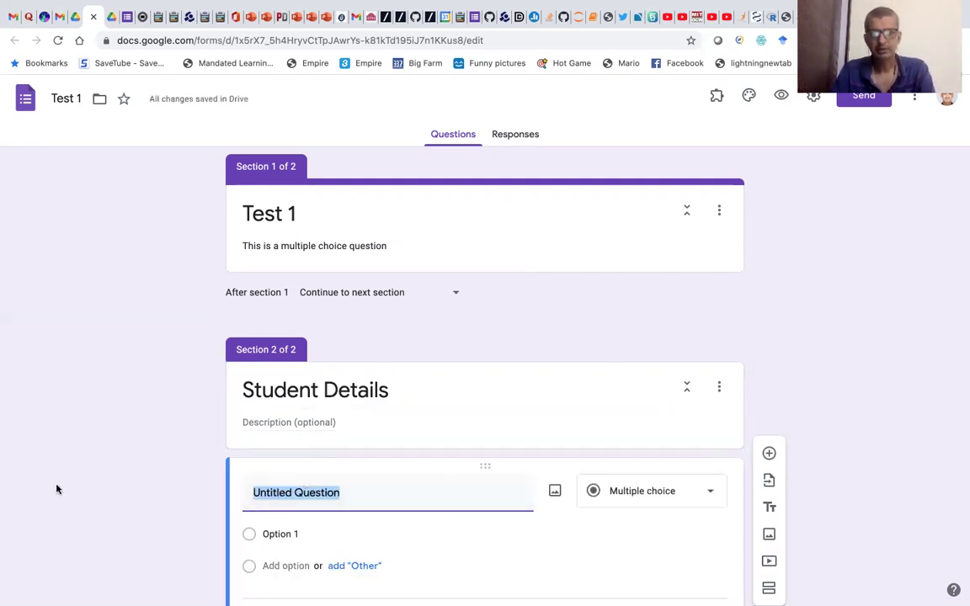
text(What is )
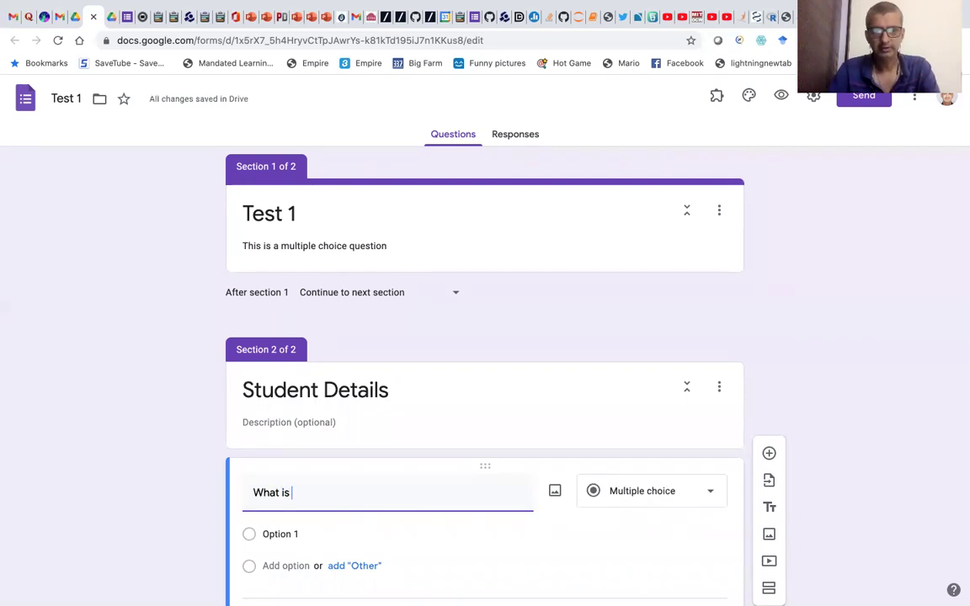
text(your name?)
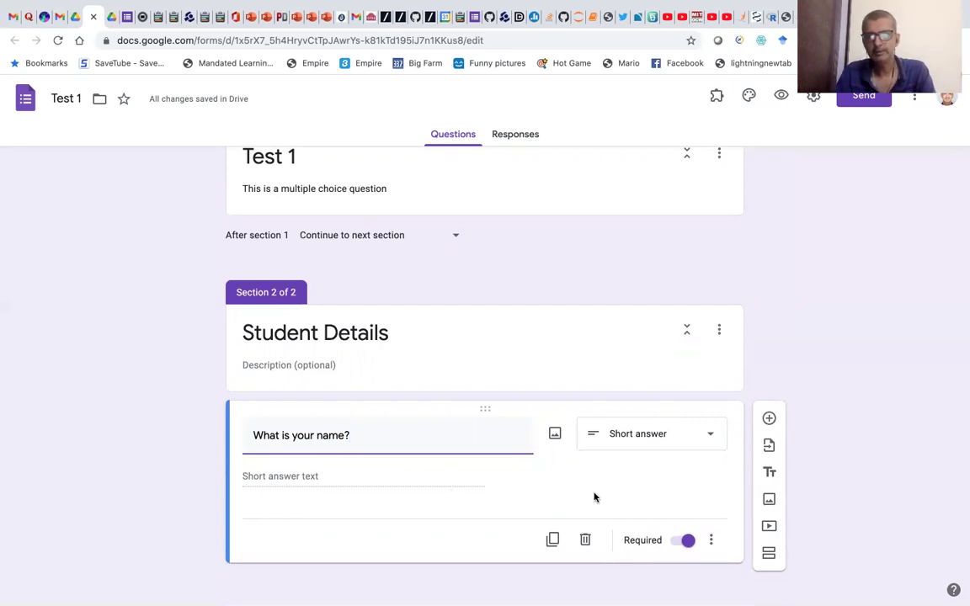
click(770, 558)
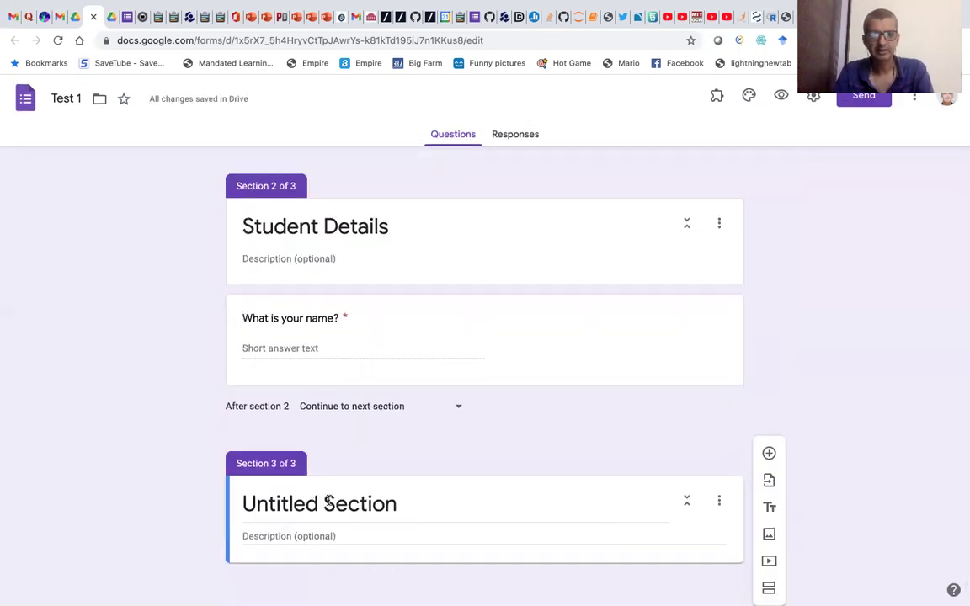
Title the third section 'Enrolment Number', correcting the mistyped capital U.
click(328, 503)
text(En)
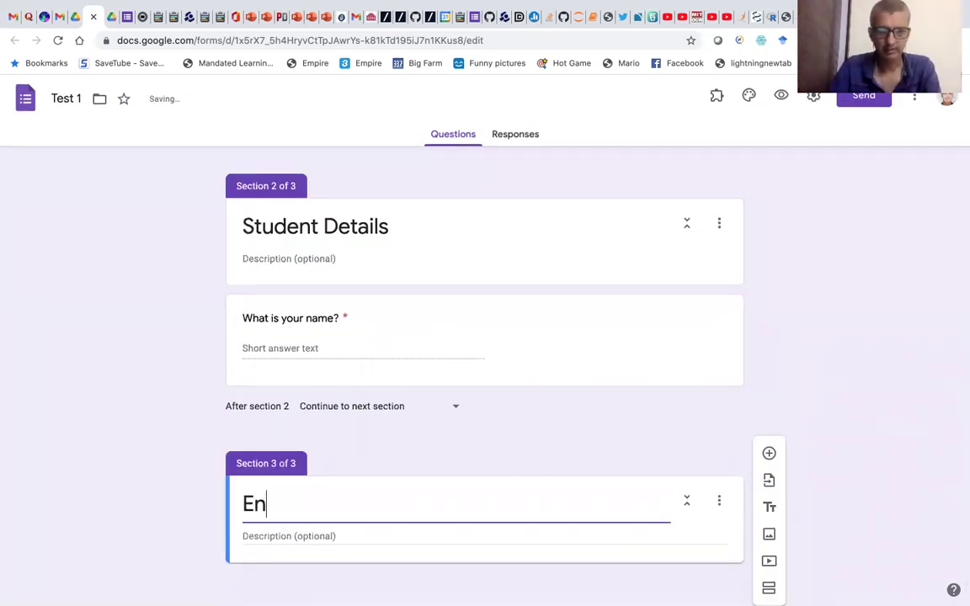
text(rolment )
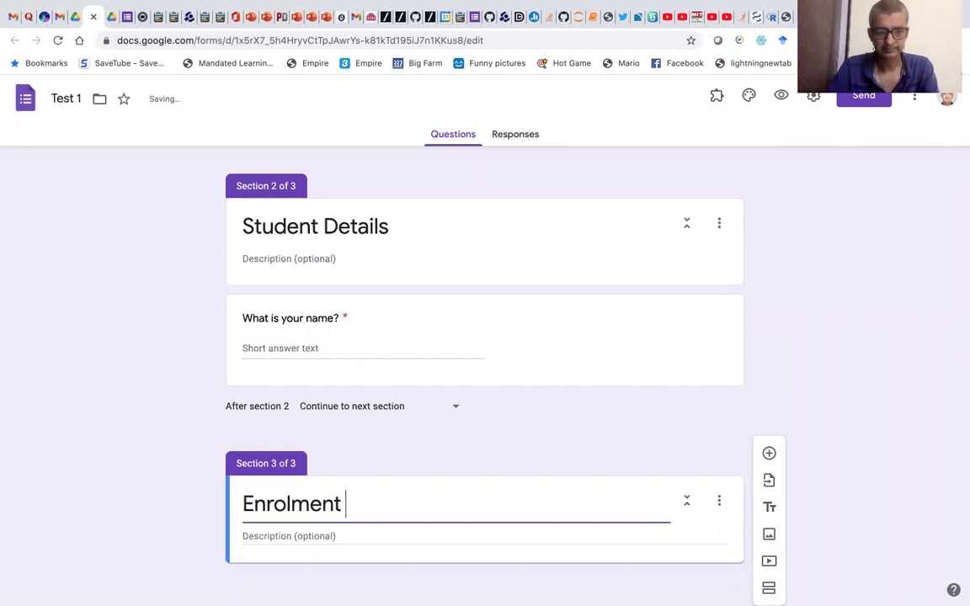
text(NUmber)
click(376, 503)
key(BackSpace)
text(u)
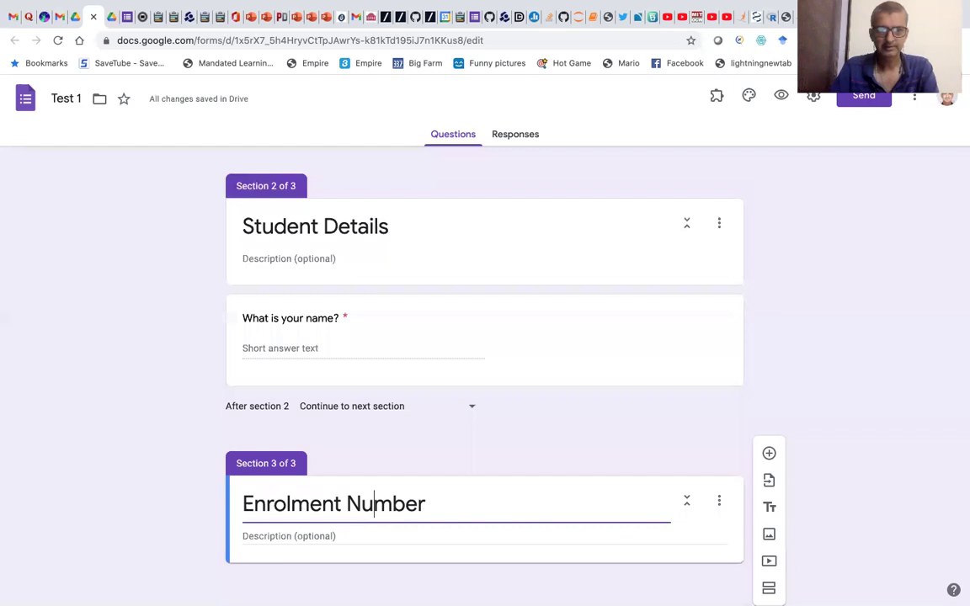
scroll(497, 528, down, 1)
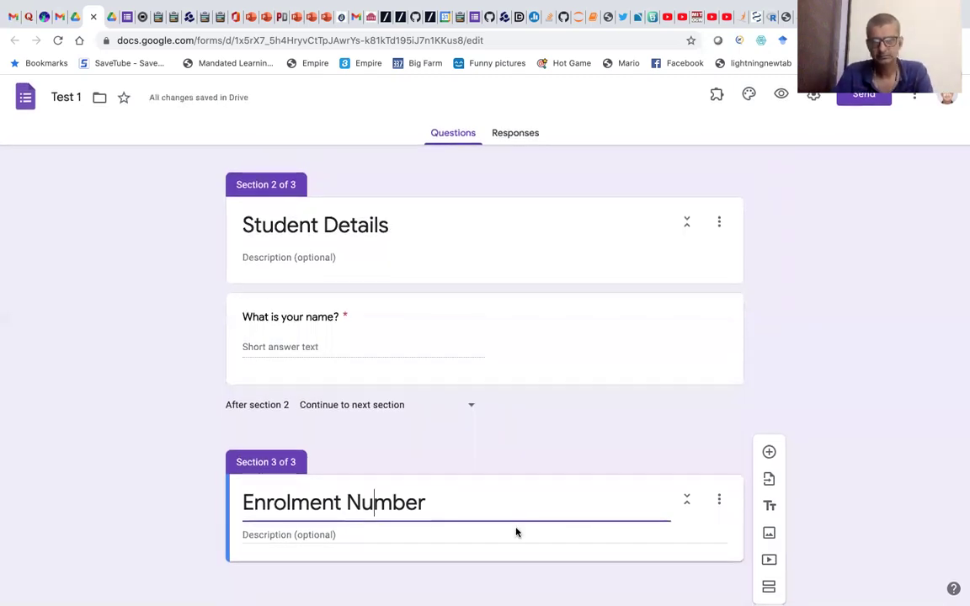
Add the question 'What is your enrolment number?' to the Enrolment Number section.
click(769, 455)
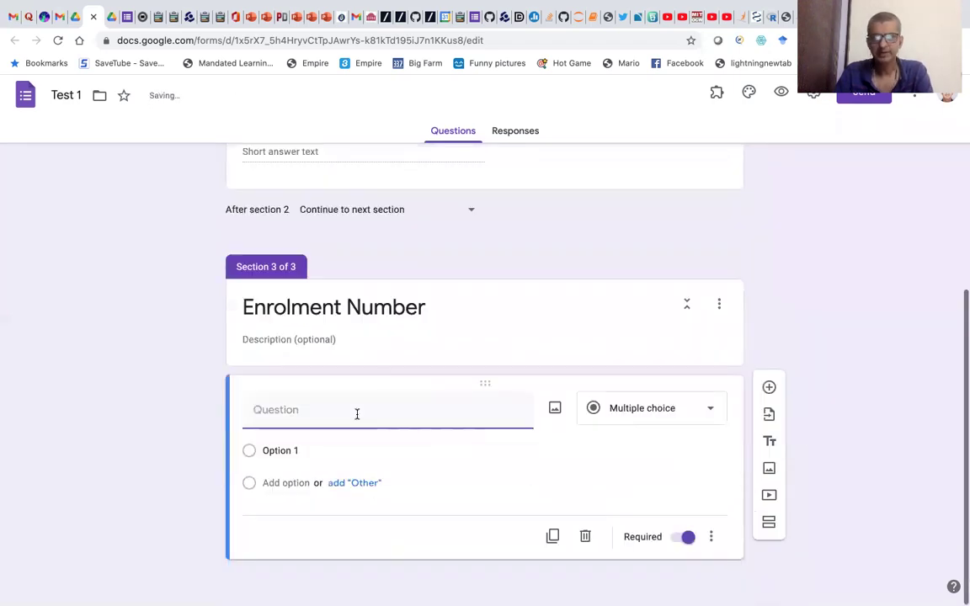
text(What is o)
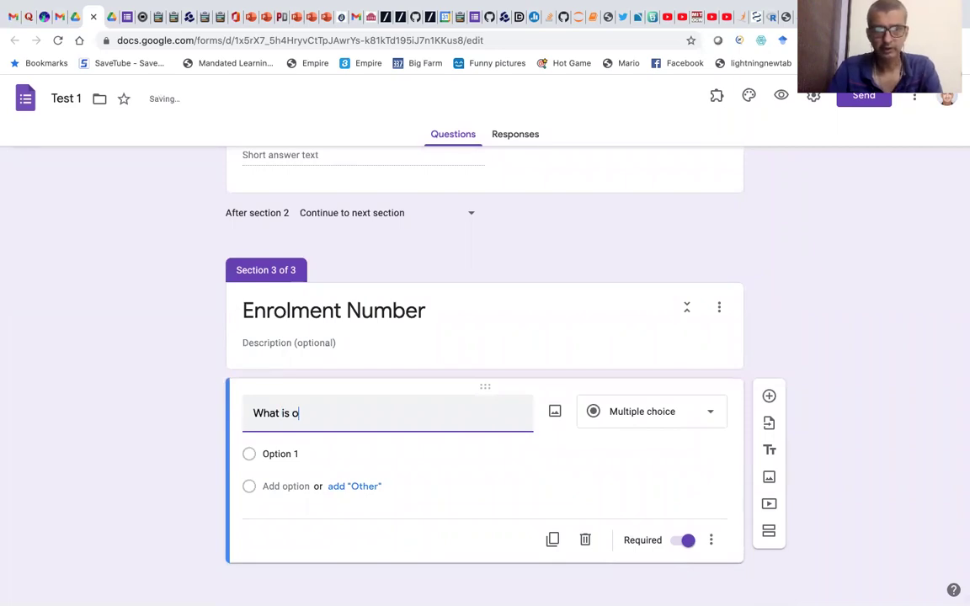
key(BackSpace)
text(your enr)
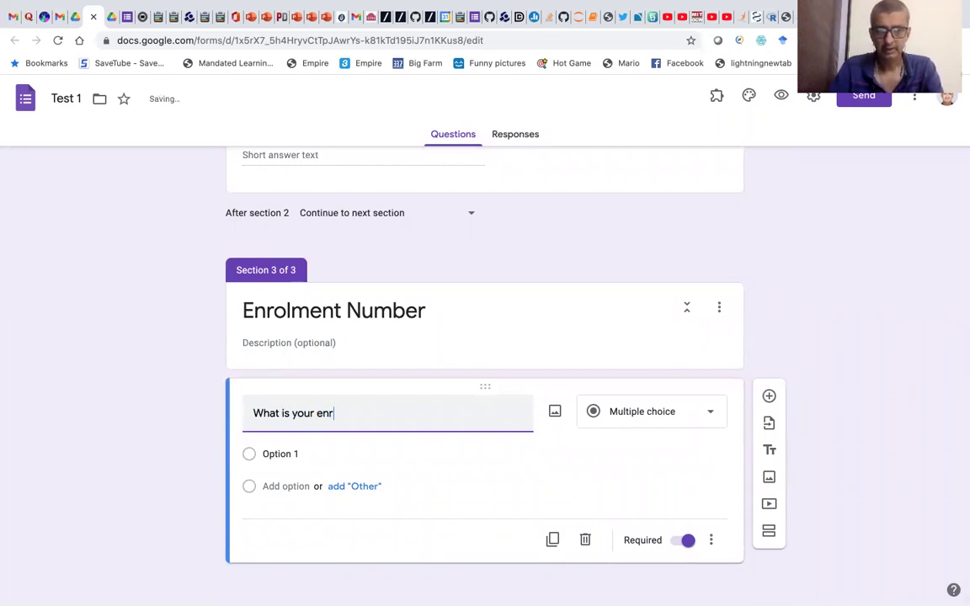
text(olment numb)
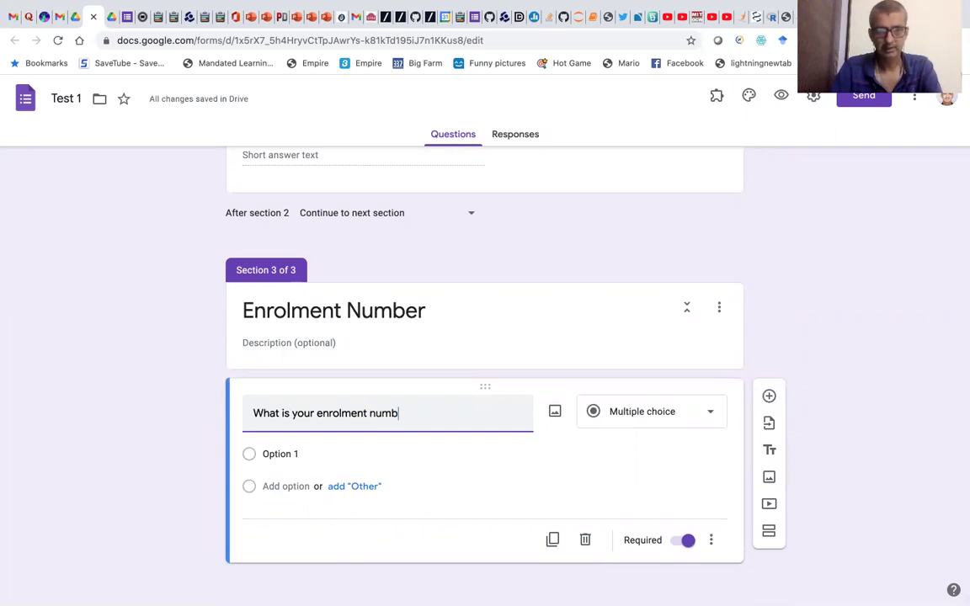
text(er?)
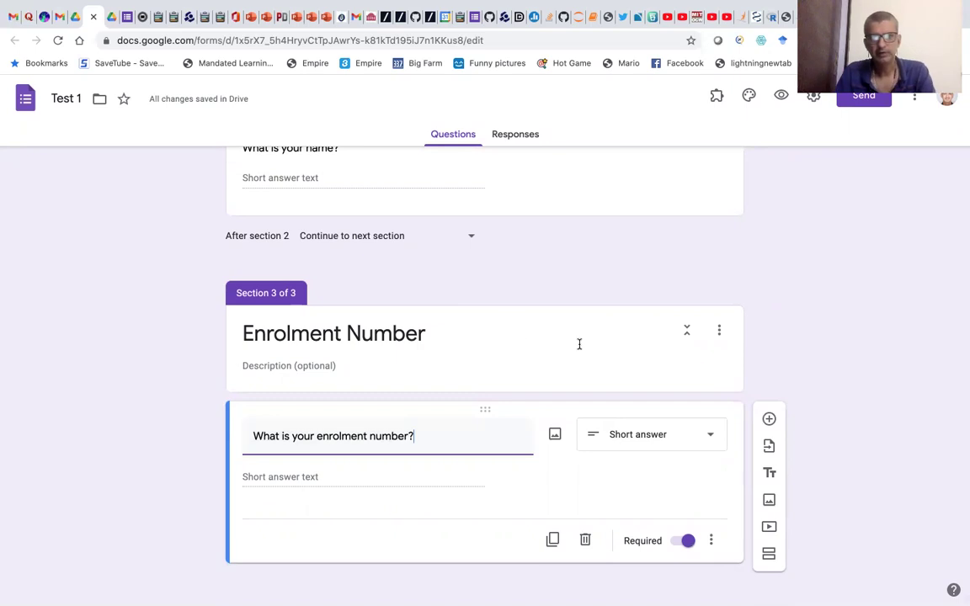
Add a 'Question Paper' section with the question 'What is the capital of India?'.
click(770, 554)
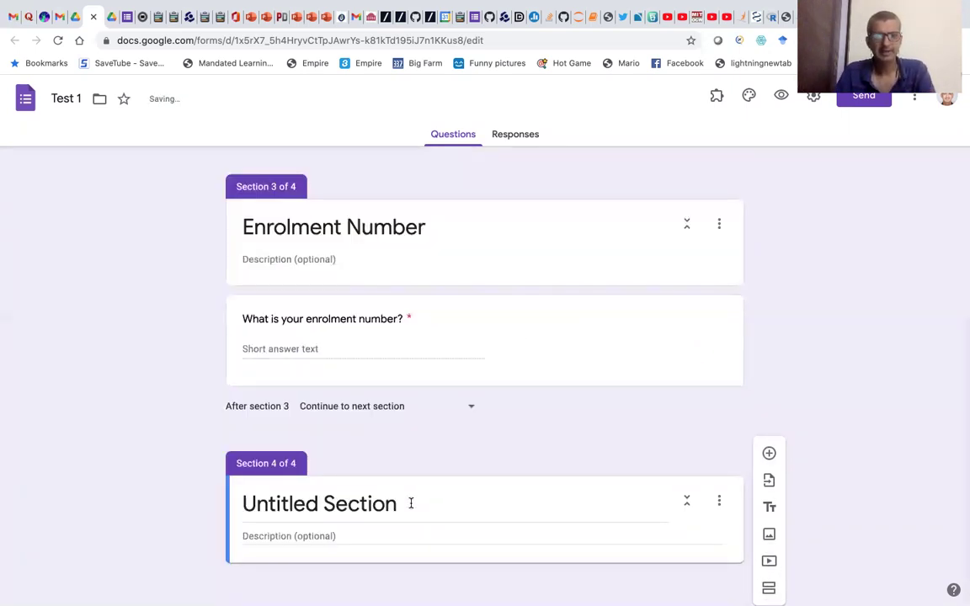
text(Q)
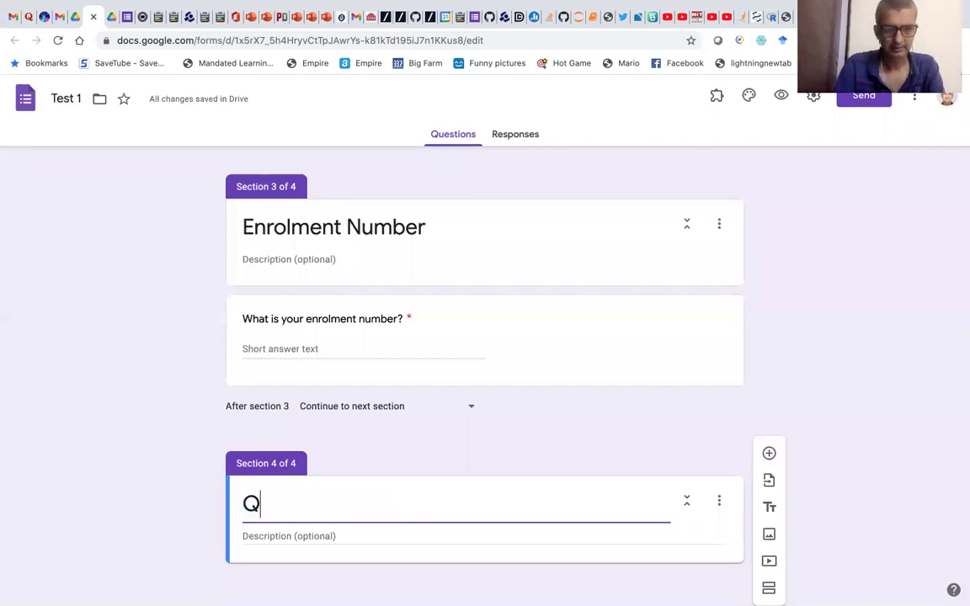
text(uestion Paper)
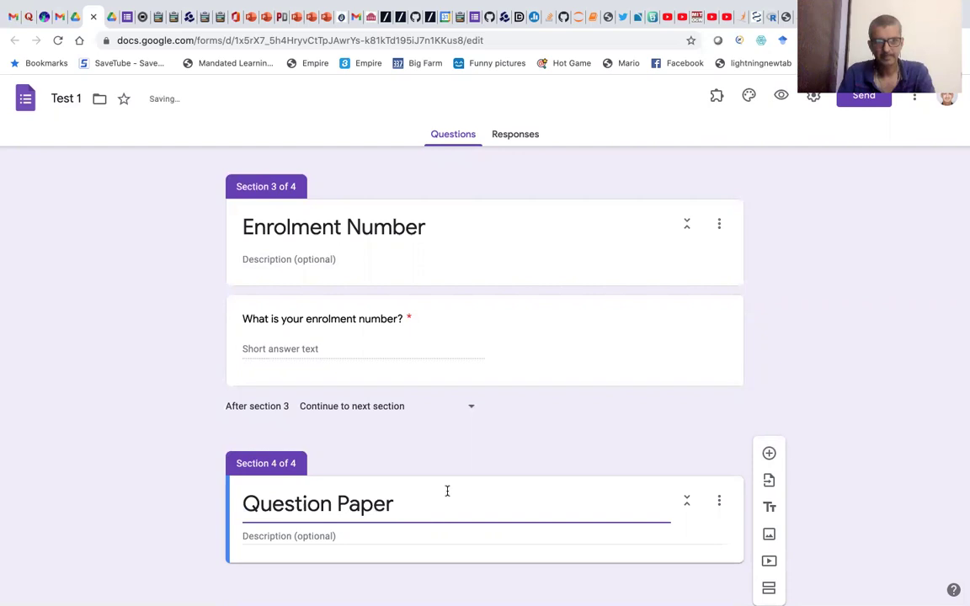
click(768, 454)
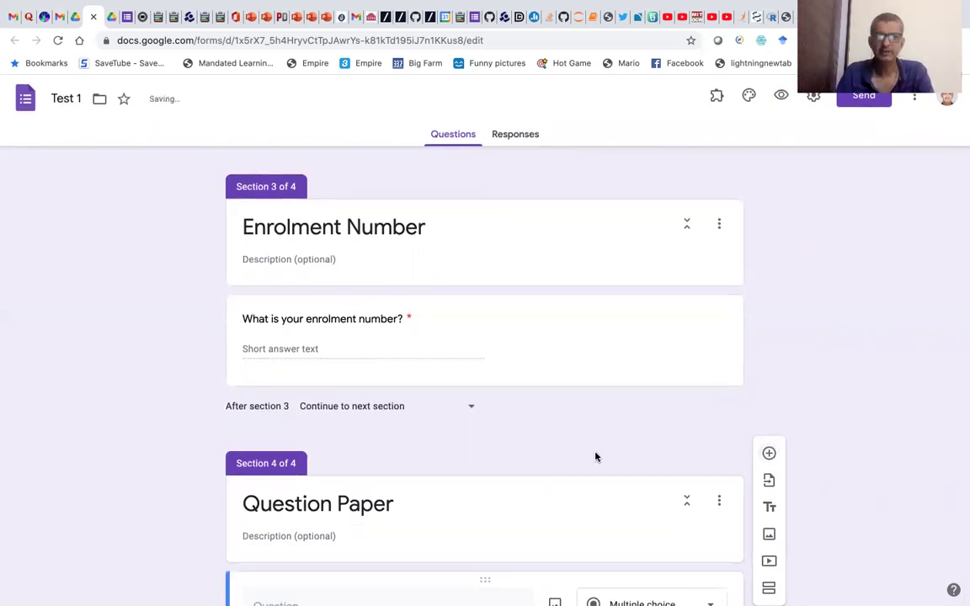
scroll(595, 457, down, 3)
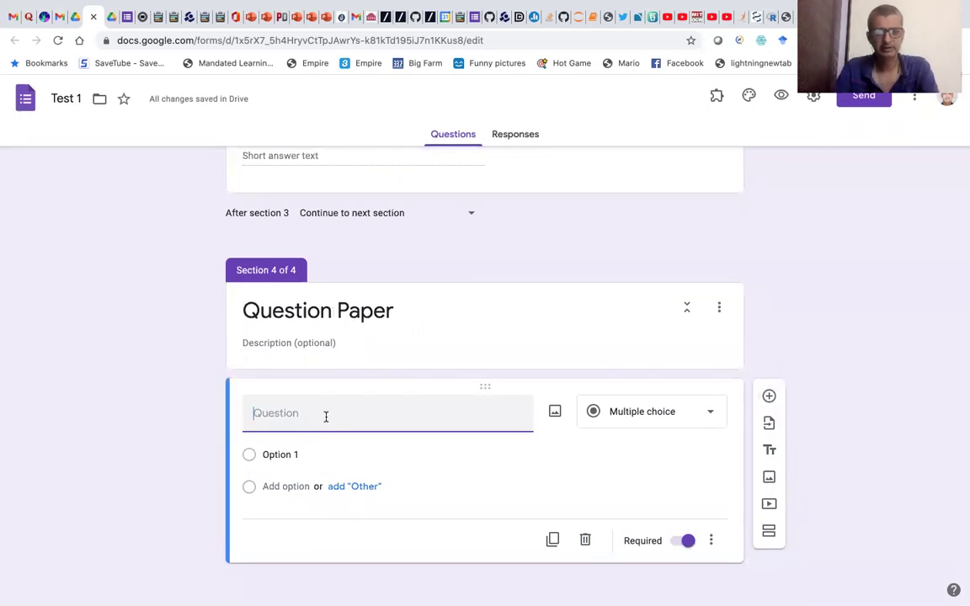
text(What is the cap)
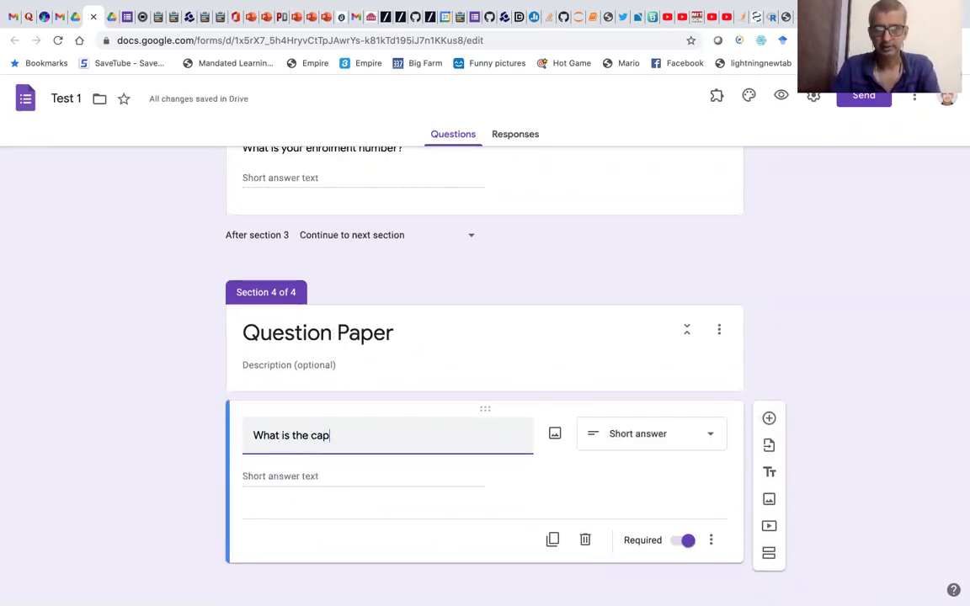
text(ital o)
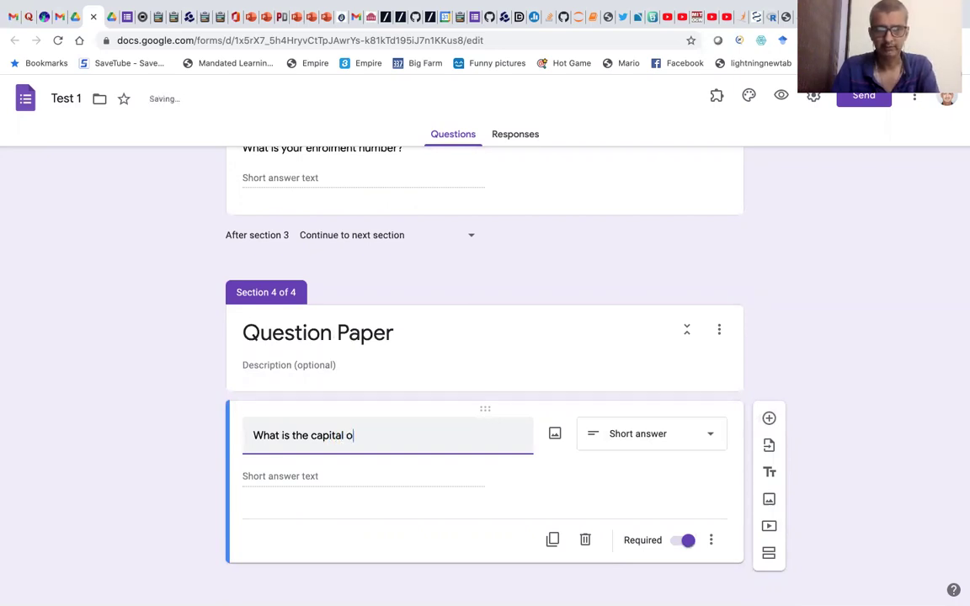
text(f India?)
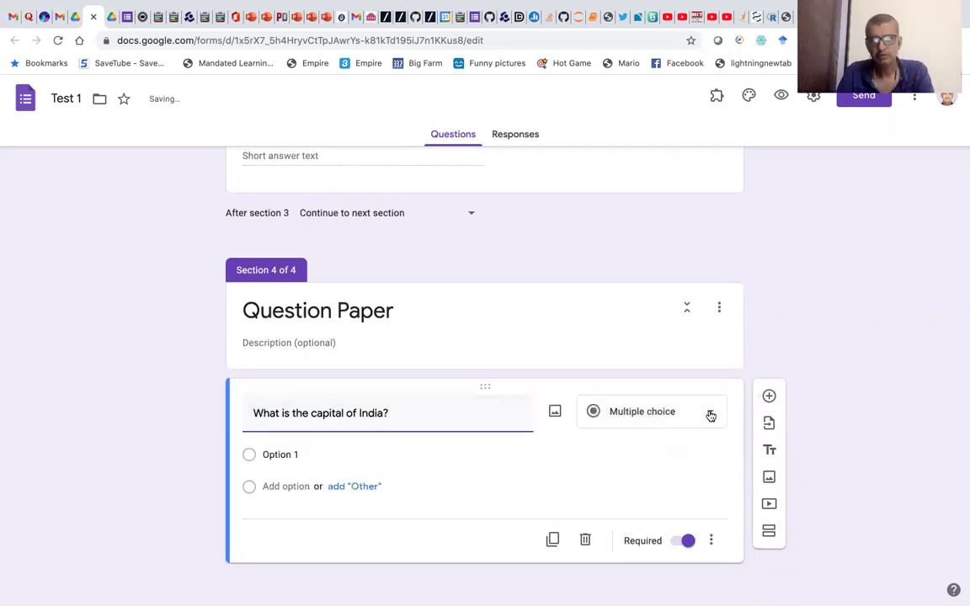
click(708, 414)
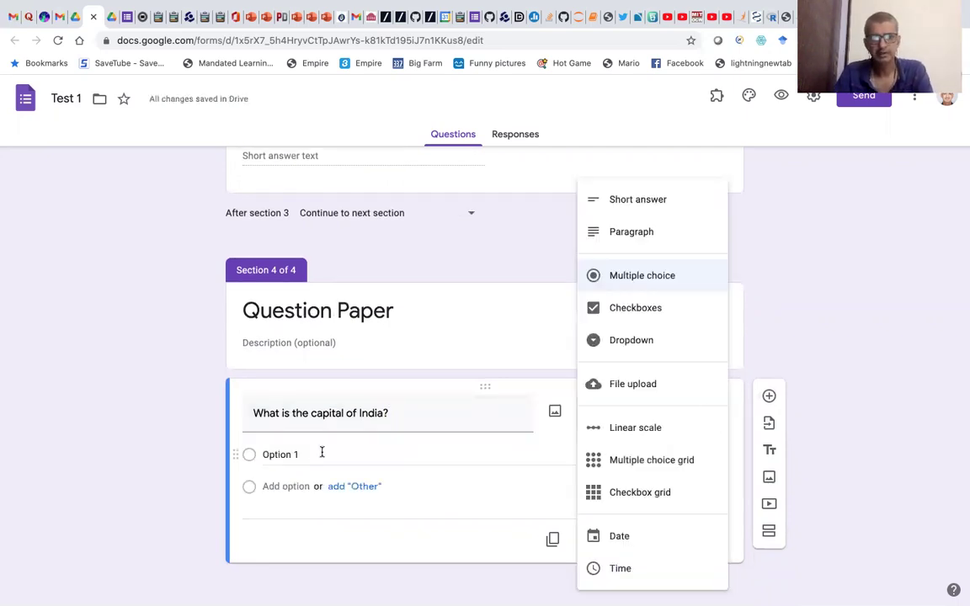
Fill in the answer options New Delhi, Kolkata, Mumbai and Nagpur.
click(292, 454)
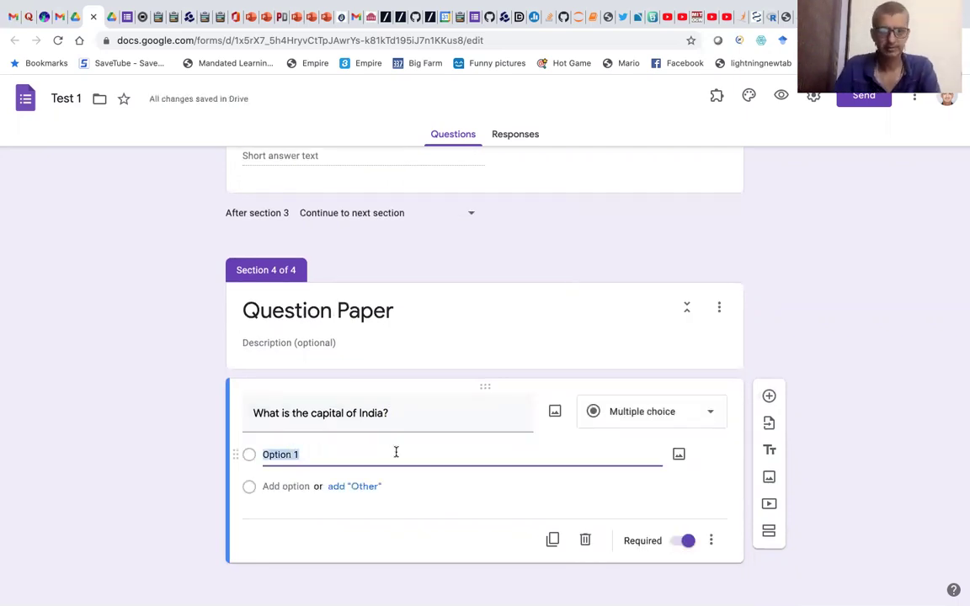
text(New)
key(BackSpace)
key(BackSpace)
key(BackSpace)
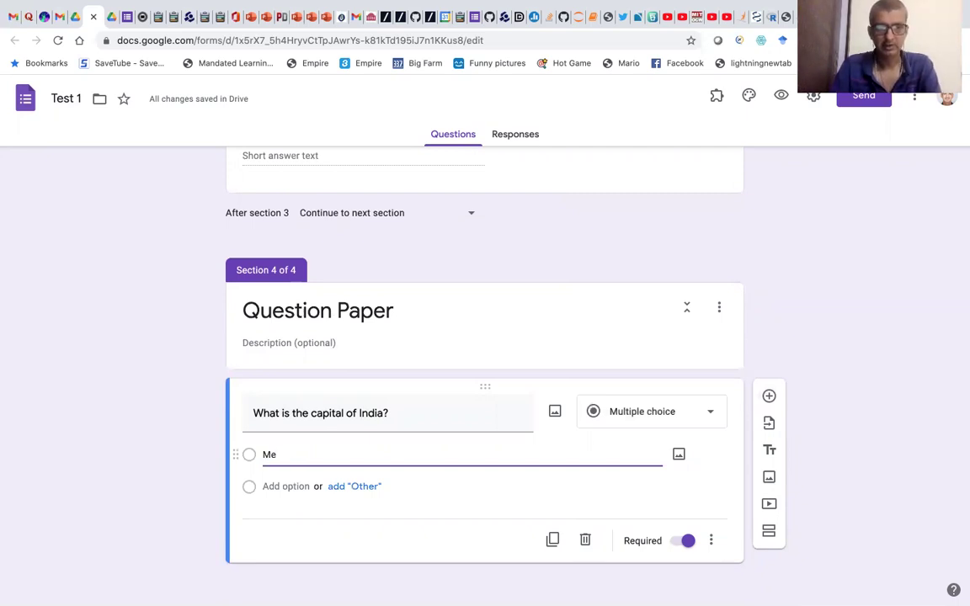
text(New De)
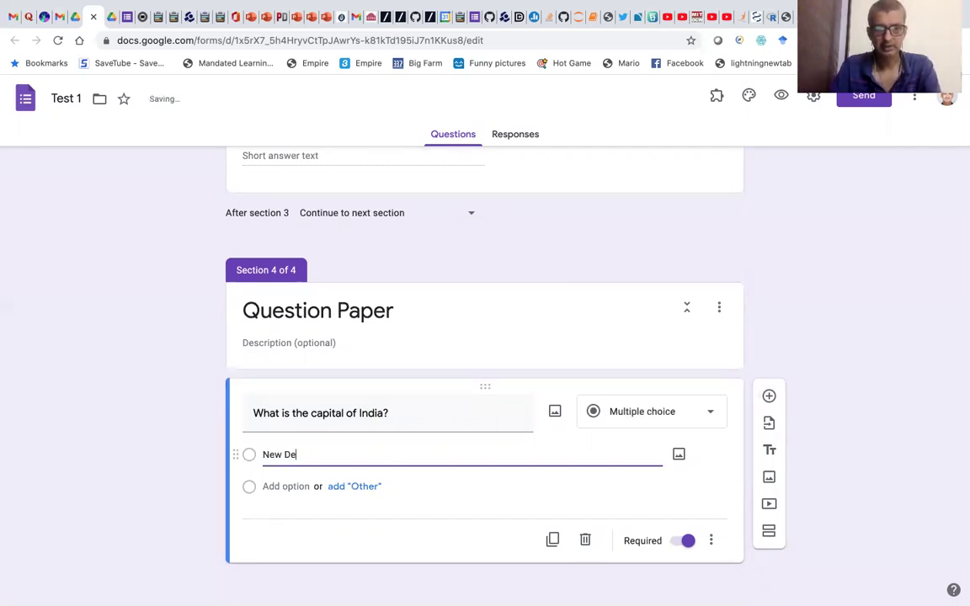
text(lhi)
click(288, 486)
text(Kolka)
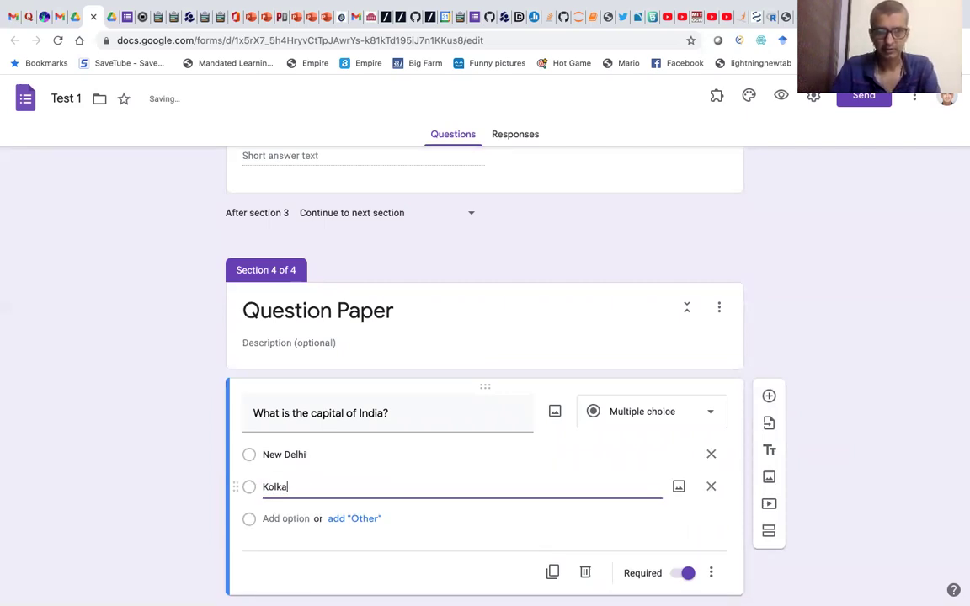
text(ta)
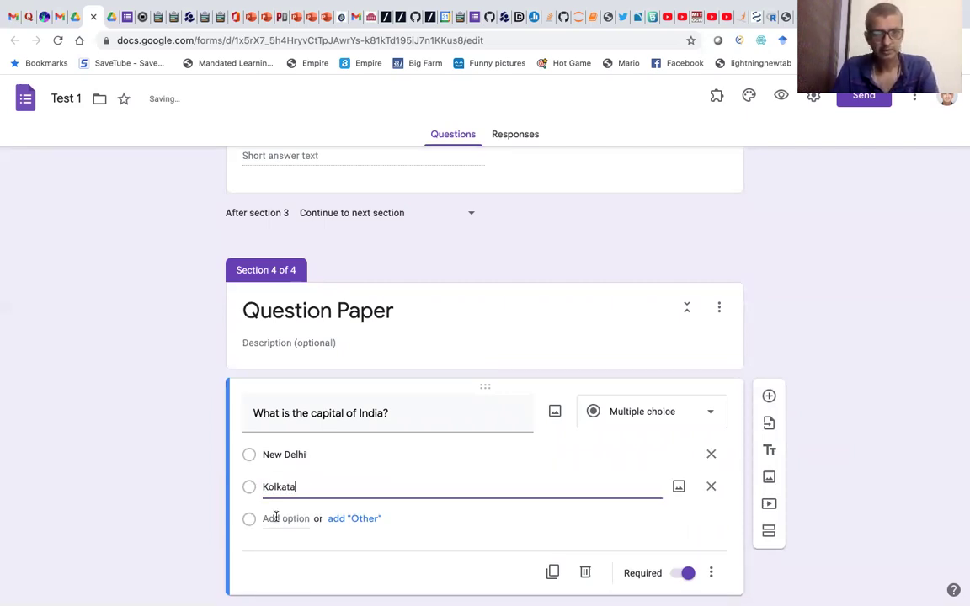
click(276, 518)
text(Mumbai)
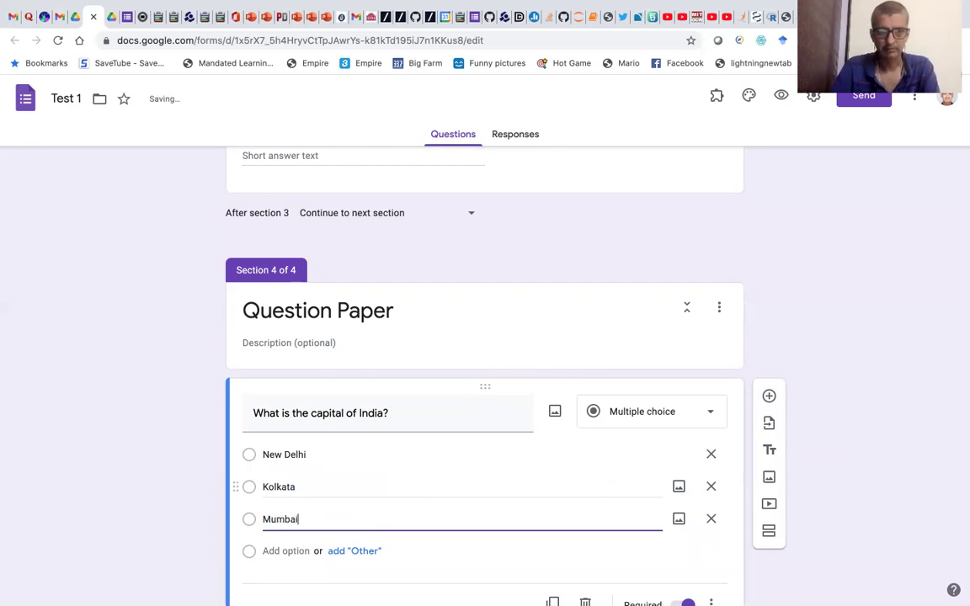
scroll(440, 501, down, 2)
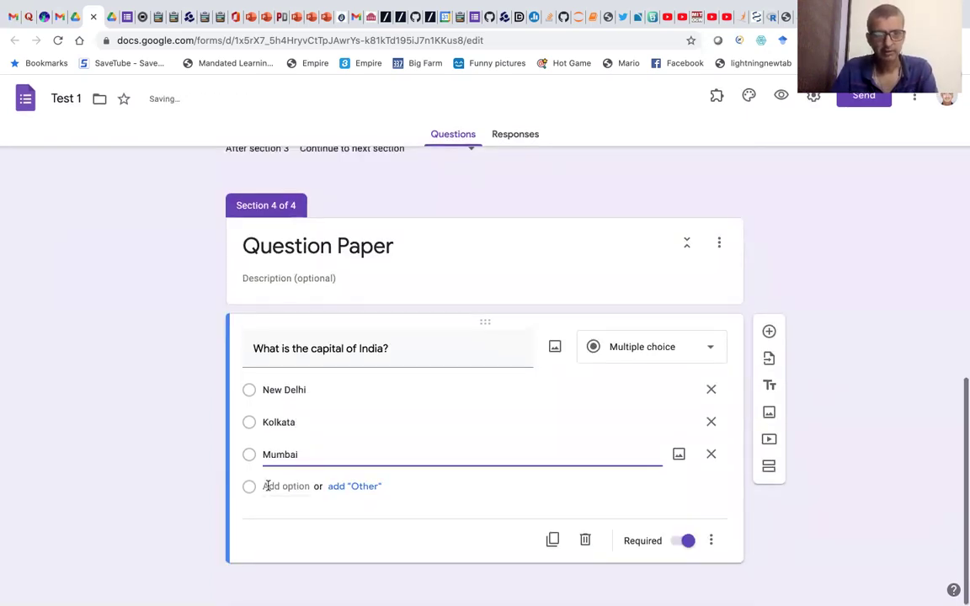
click(266, 486)
text(Nagpur)
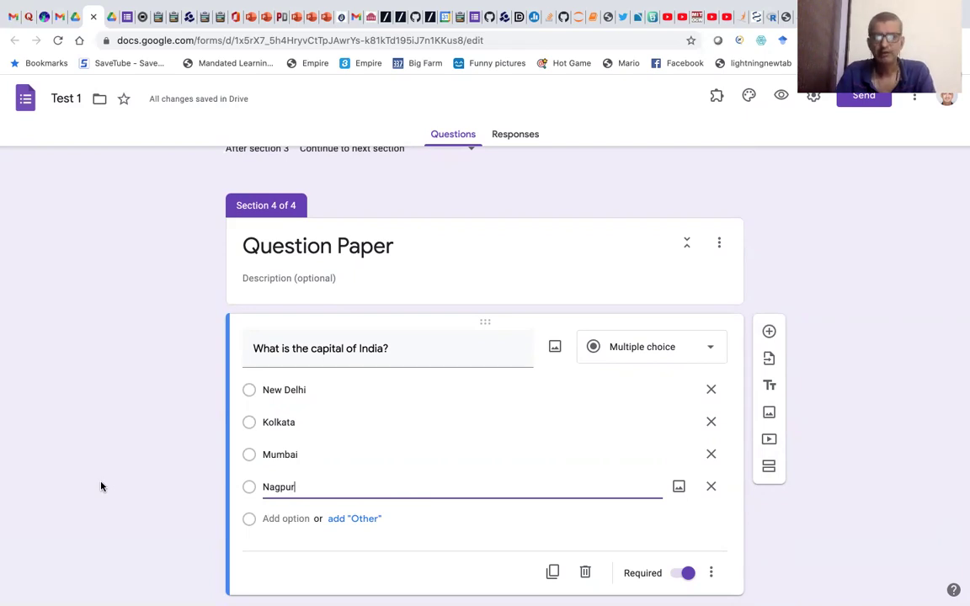
Turn on Shuffle option order for the capital-of-India question and confirm it is checked.
click(711, 574)
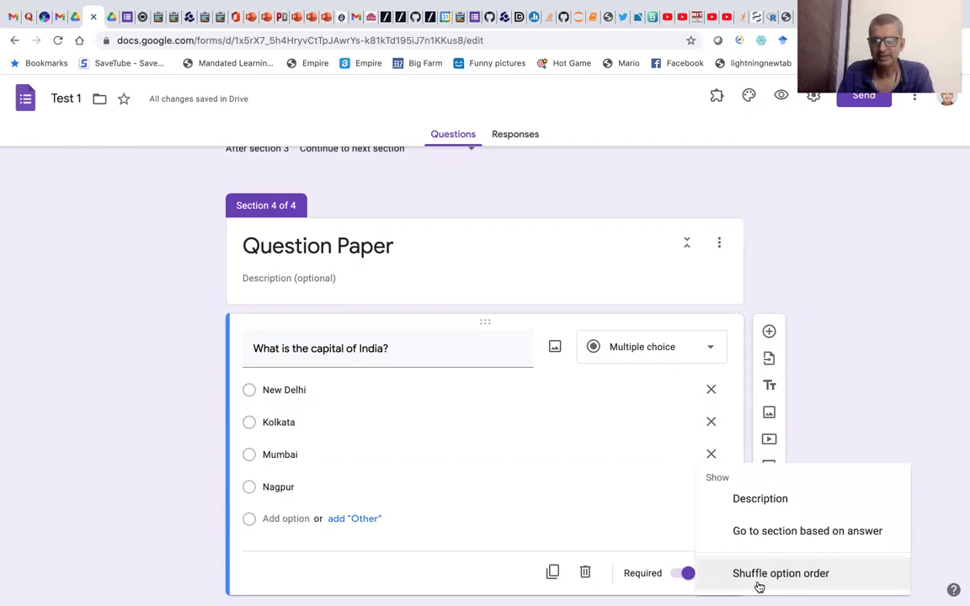
click(782, 576)
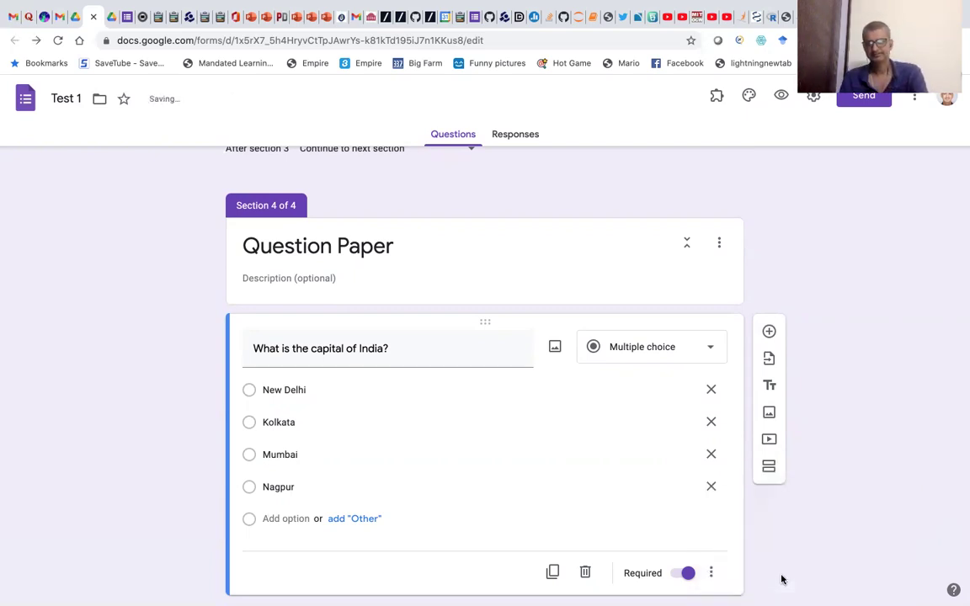
click(714, 574)
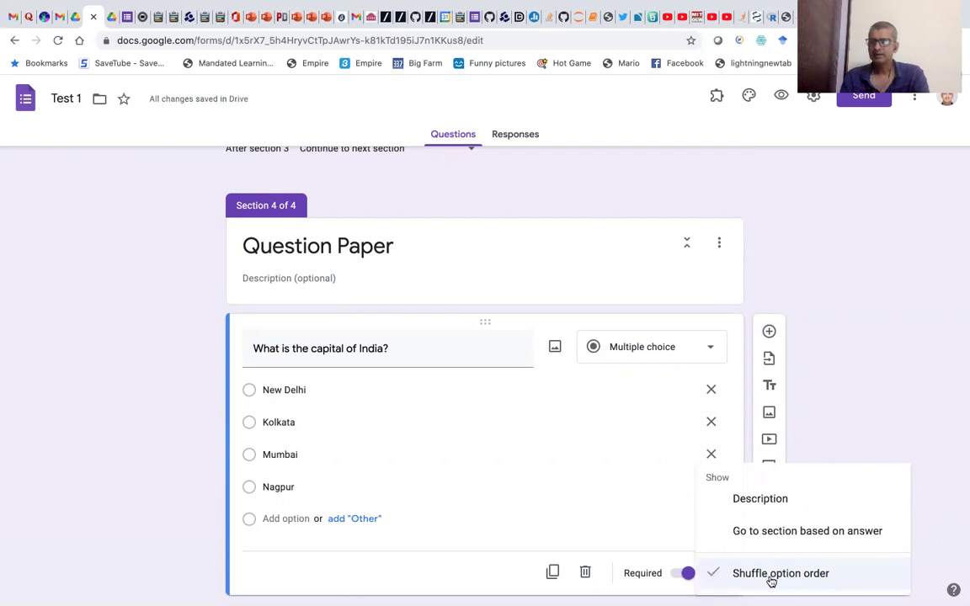
click(888, 400)
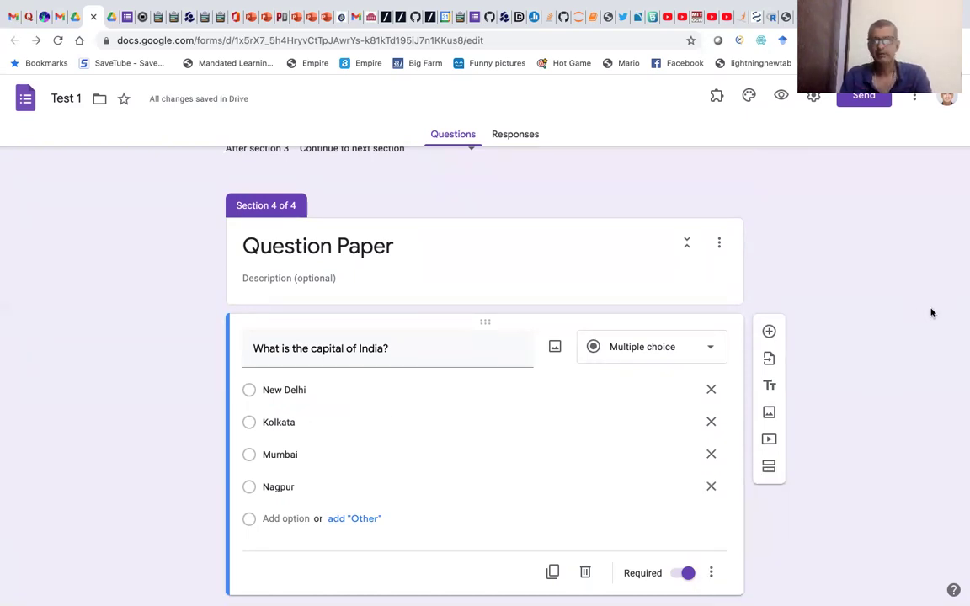
scroll(900, 318, down, 1)
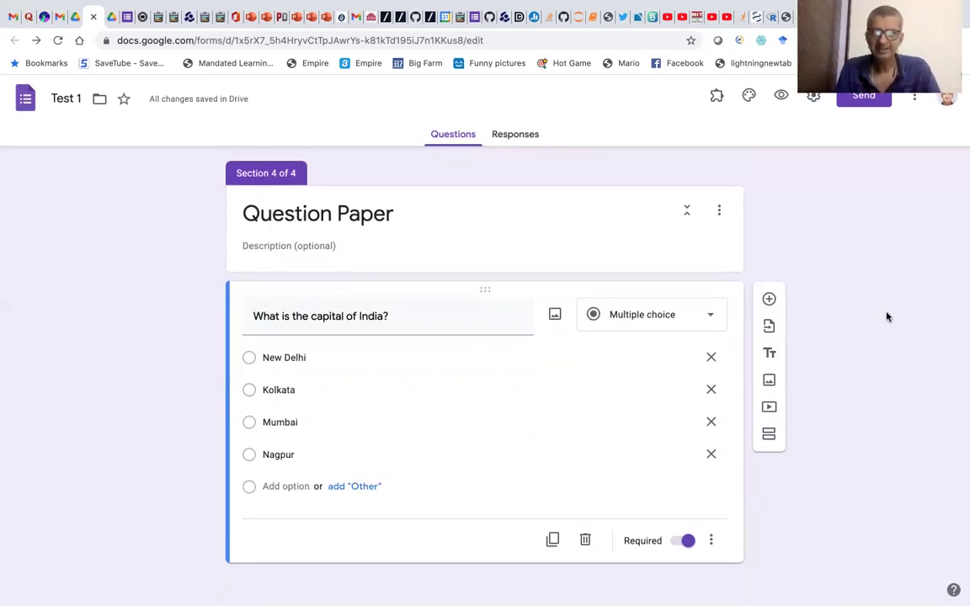
Add 'Which of the following is not an Asian country' with options India, Nepal, Srilanka, Egypt.
click(769, 301)
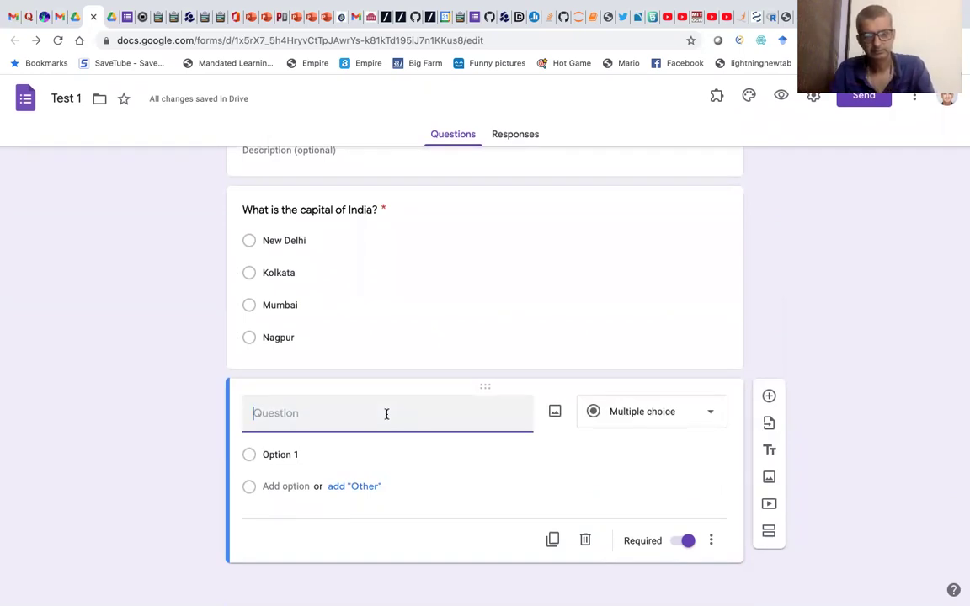
text(W)
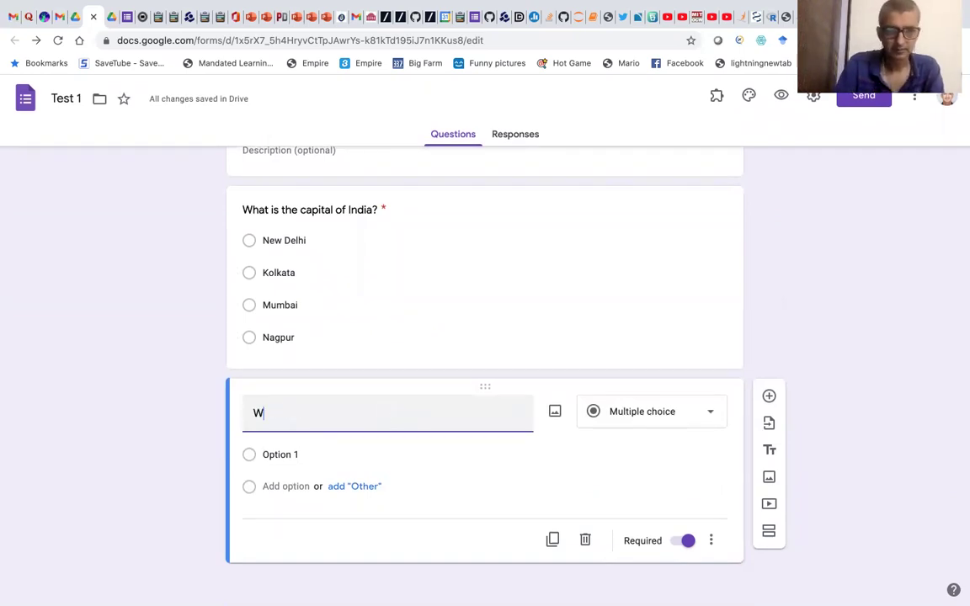
text(hich of t)
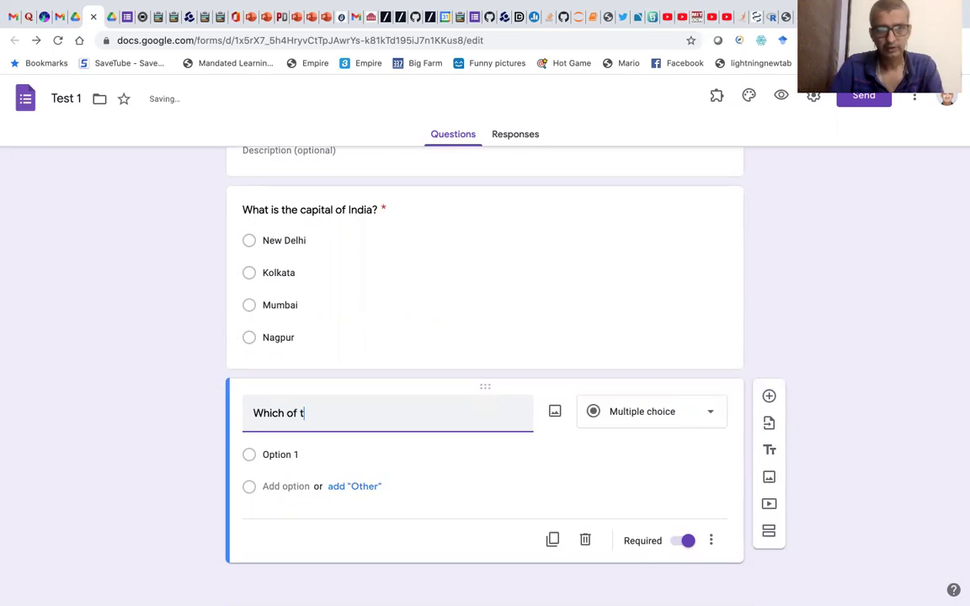
text(he following)
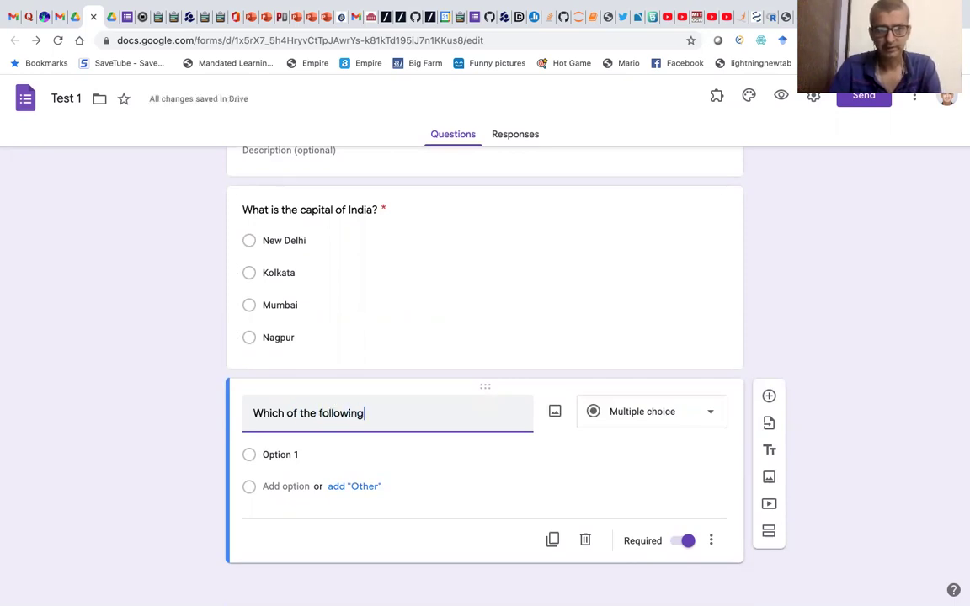
text( is not an )
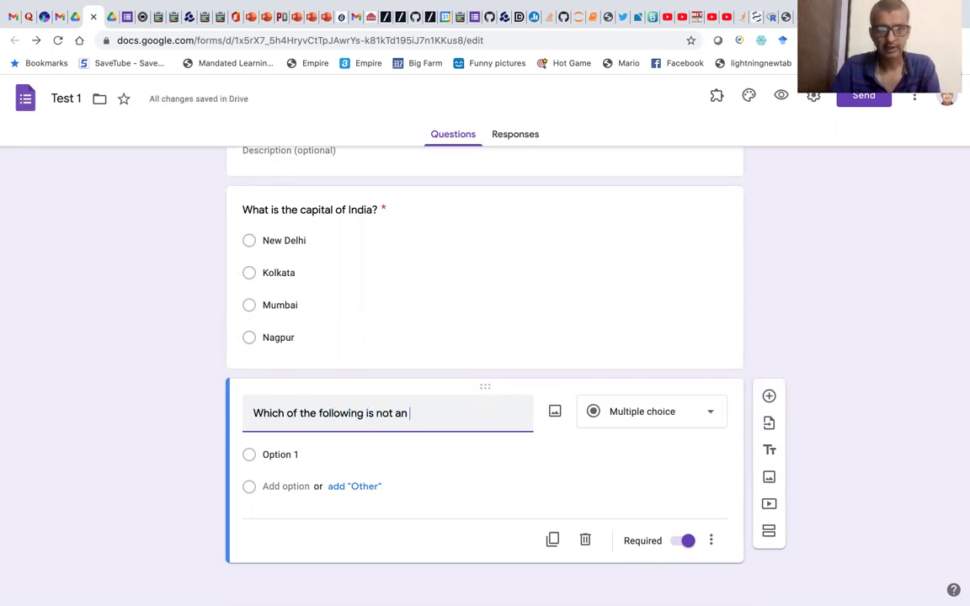
text(Asian country?)
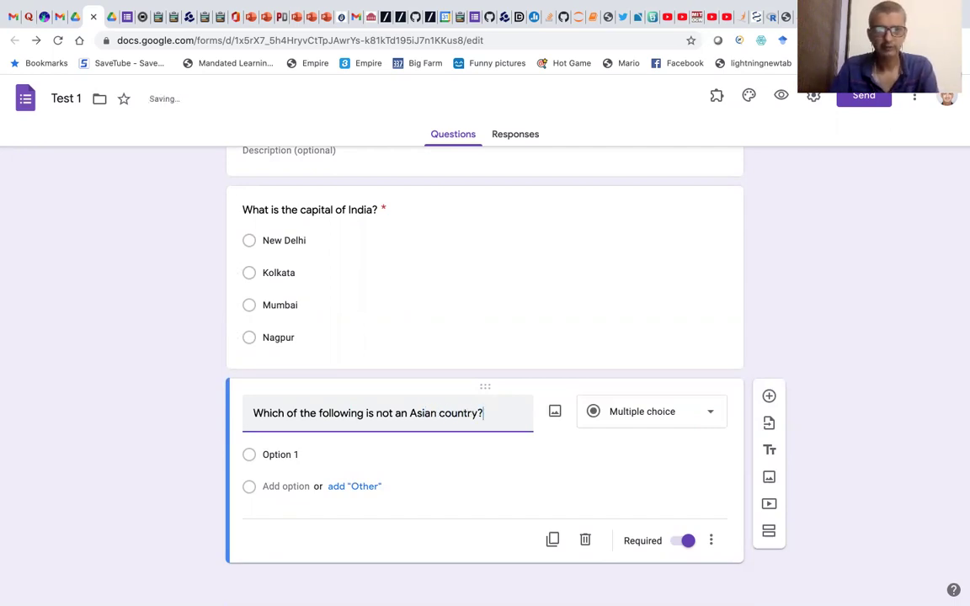
click(281, 456)
text(India)
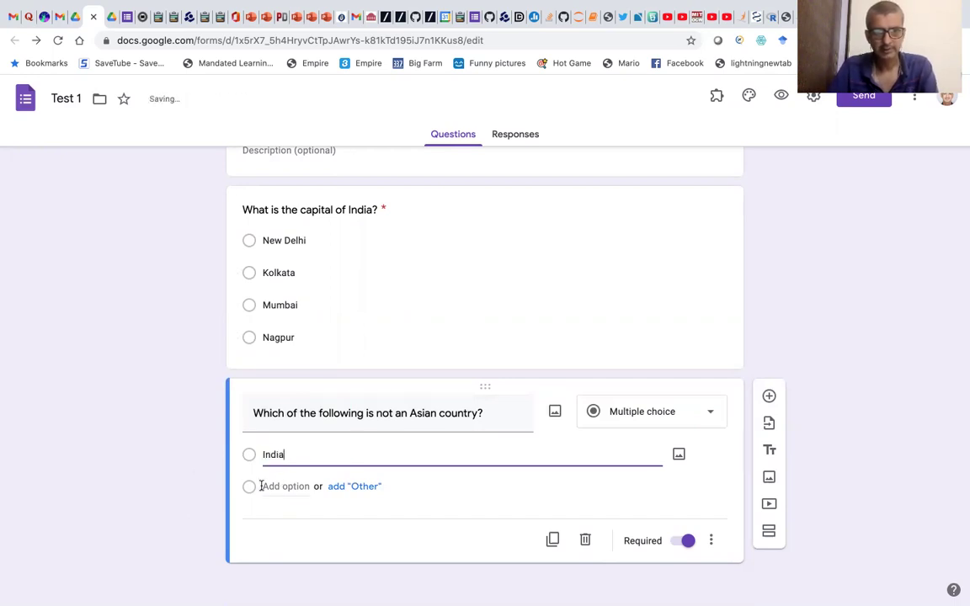
click(261, 486)
text(Nepal)
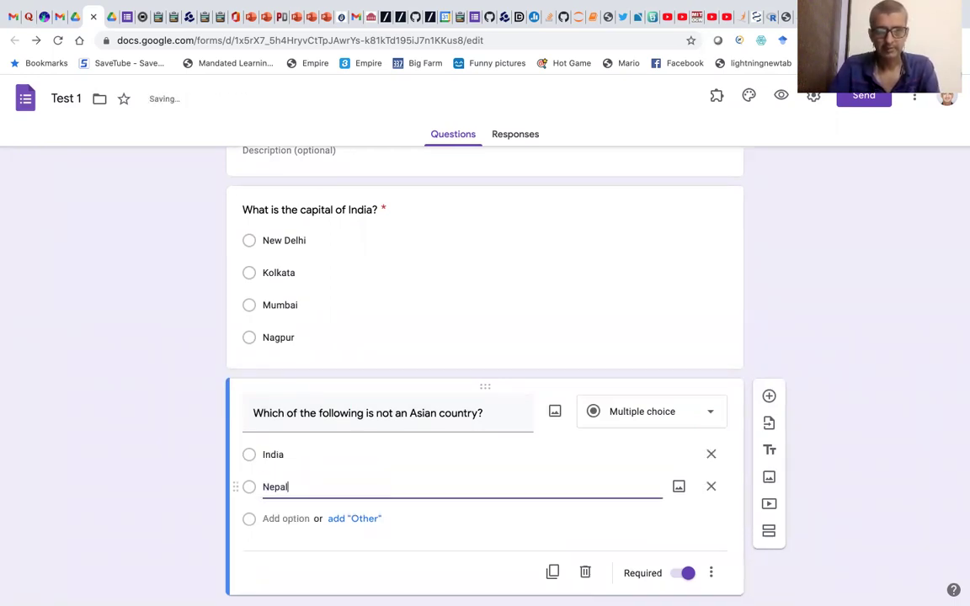
click(262, 519)
text(Srilanka)
click(278, 552)
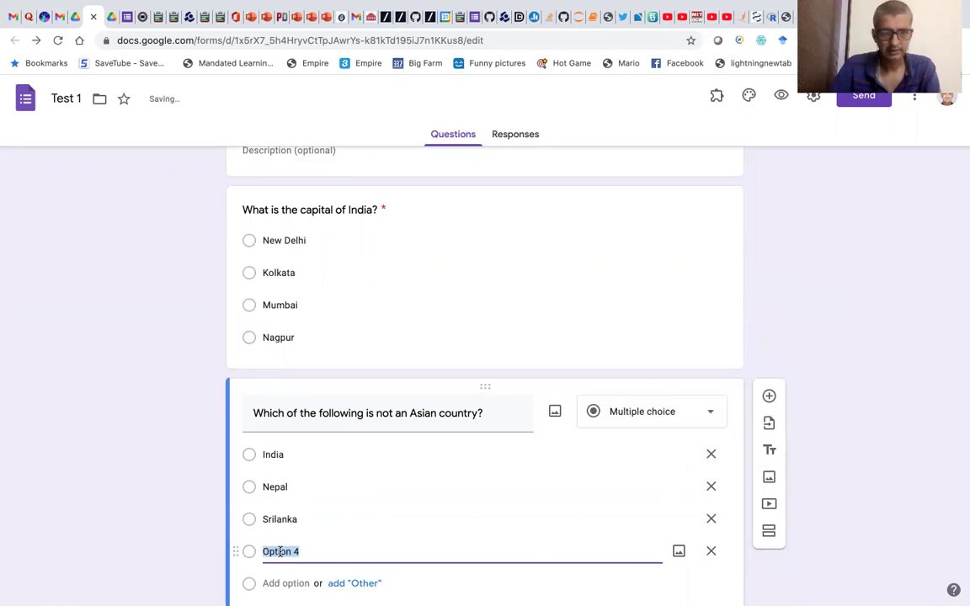
text(Egypt)
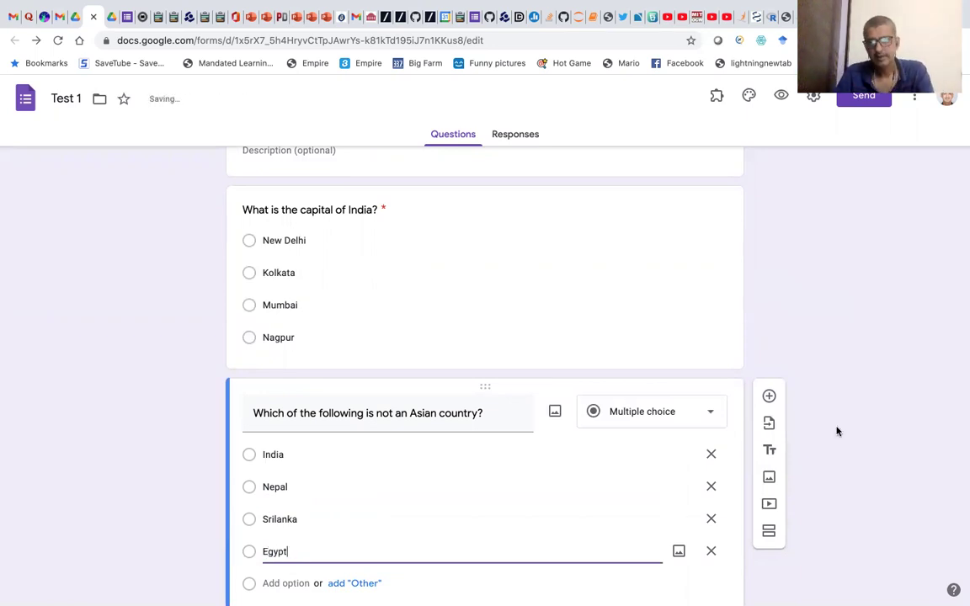
scroll(836, 431, down, 2)
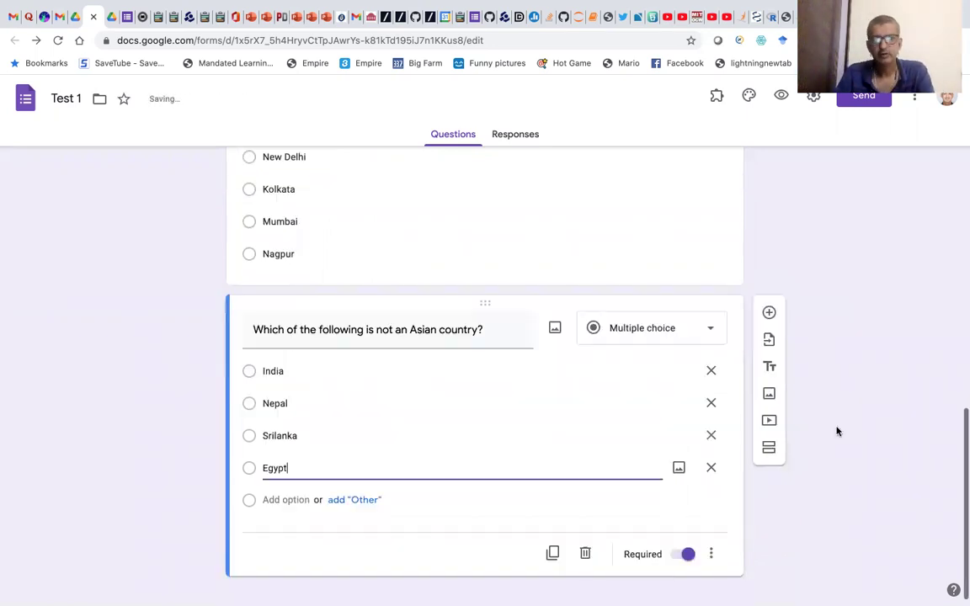
scroll(836, 431, down, 1)
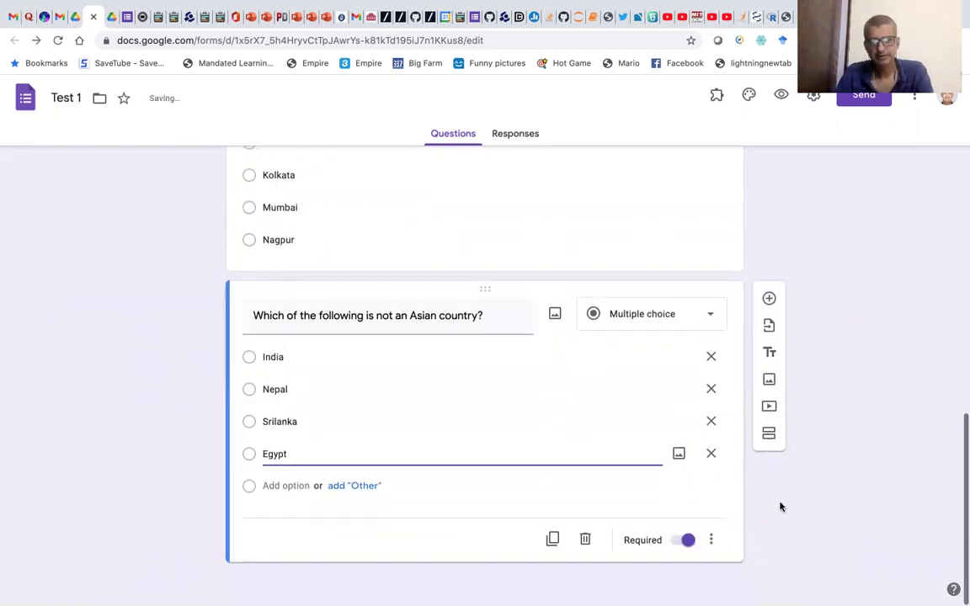
Enable Shuffle option order on the 'not an Asian country' question.
click(712, 542)
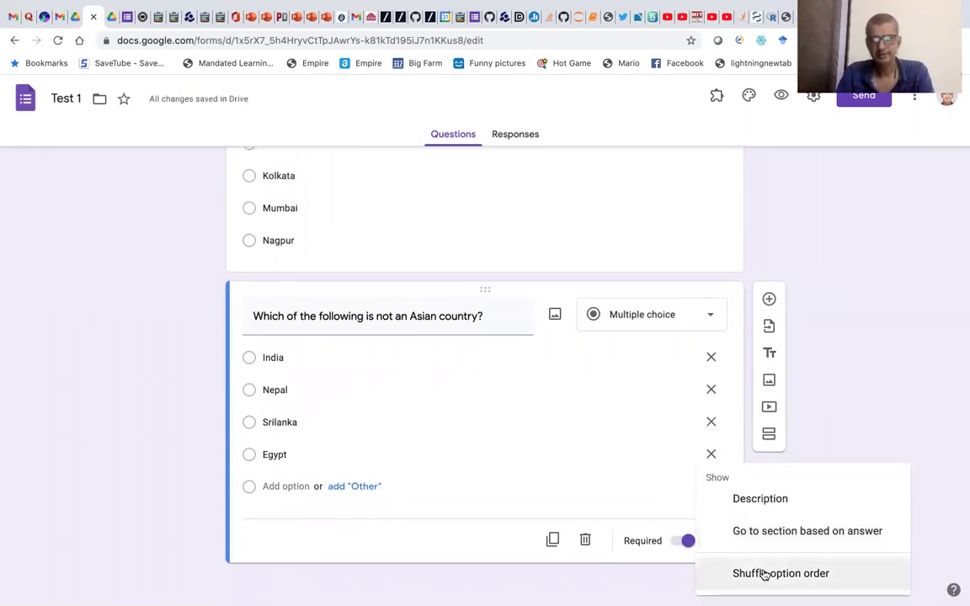
click(778, 576)
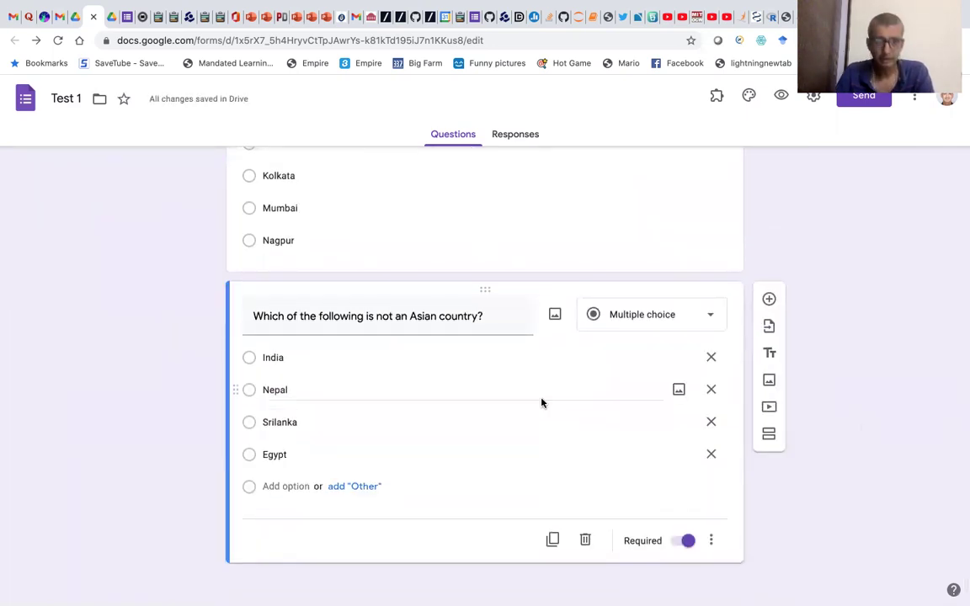
scroll(505, 328, up, 2)
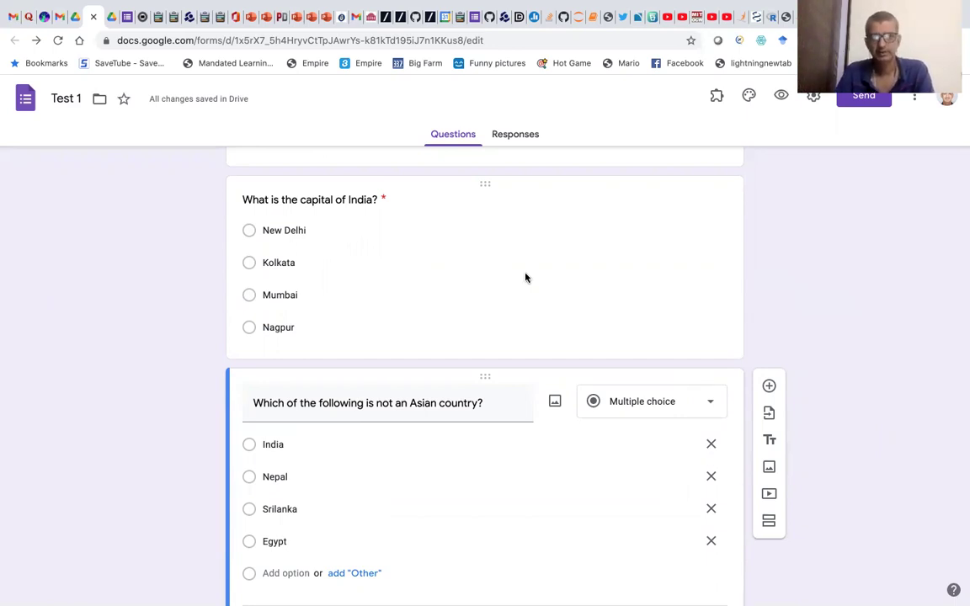
scroll(524, 277, down, 2)
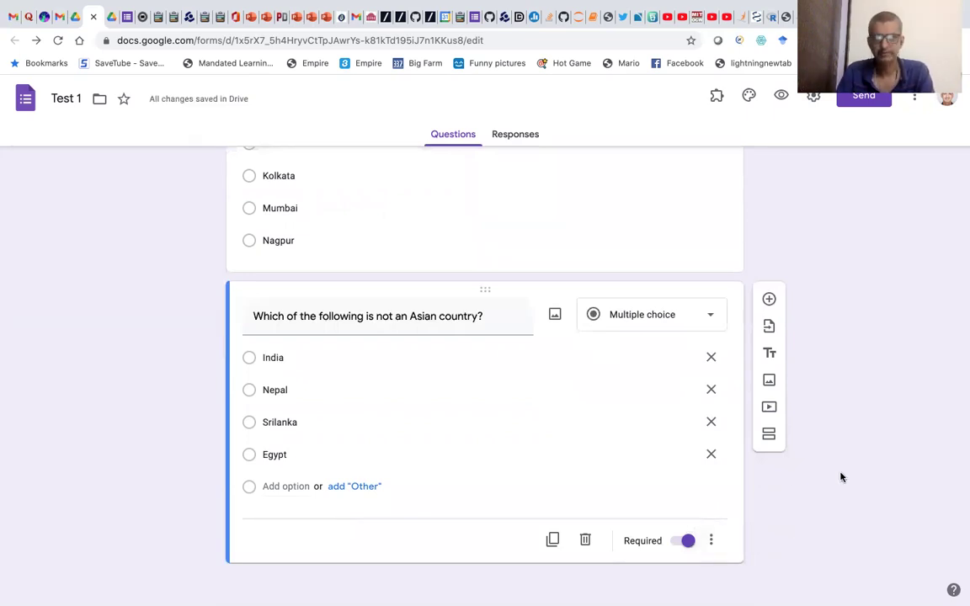
scroll(839, 476, up, 1)
scroll(840, 474, up, 8)
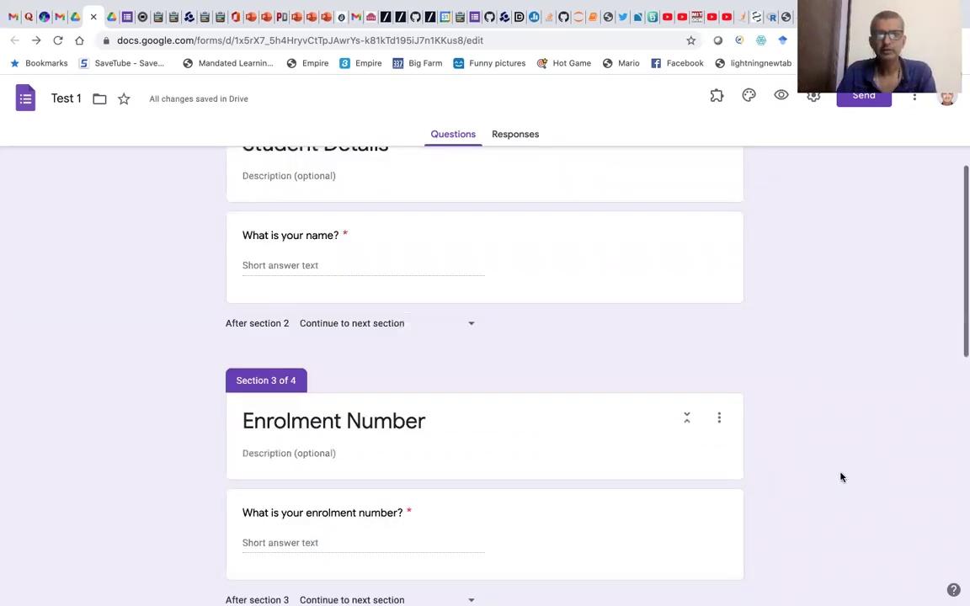
scroll(840, 474, down, 8)
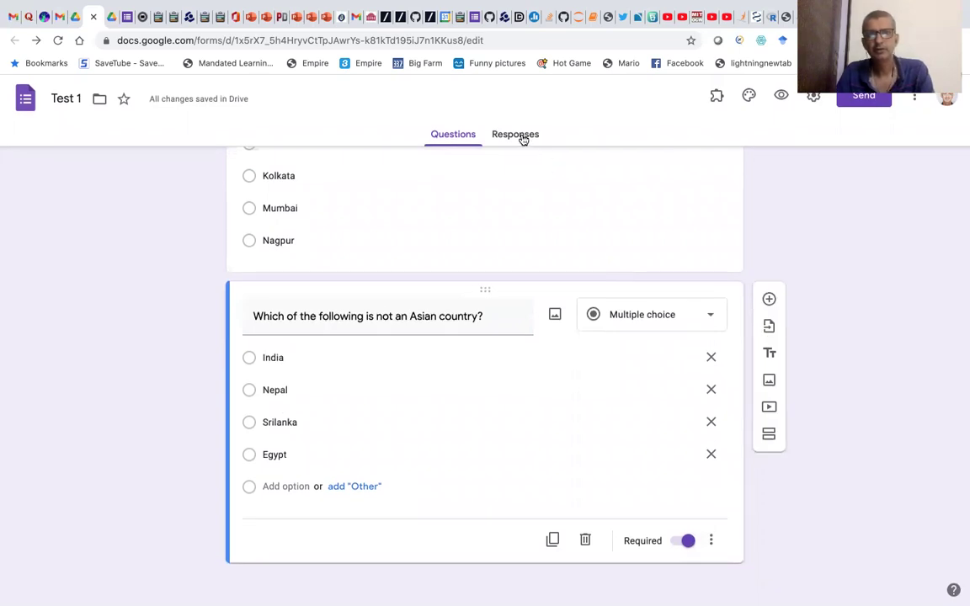
Switch to the Responses tab, which shows 0 responses.
click(522, 136)
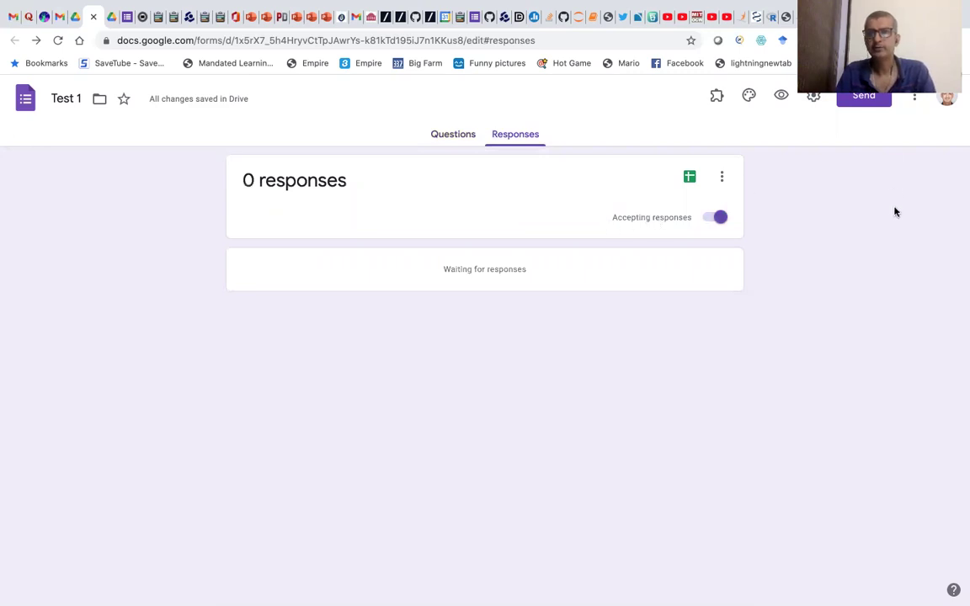
In Settings, switch on 'Make this a quiz' under Quizzes and return to General.
click(814, 97)
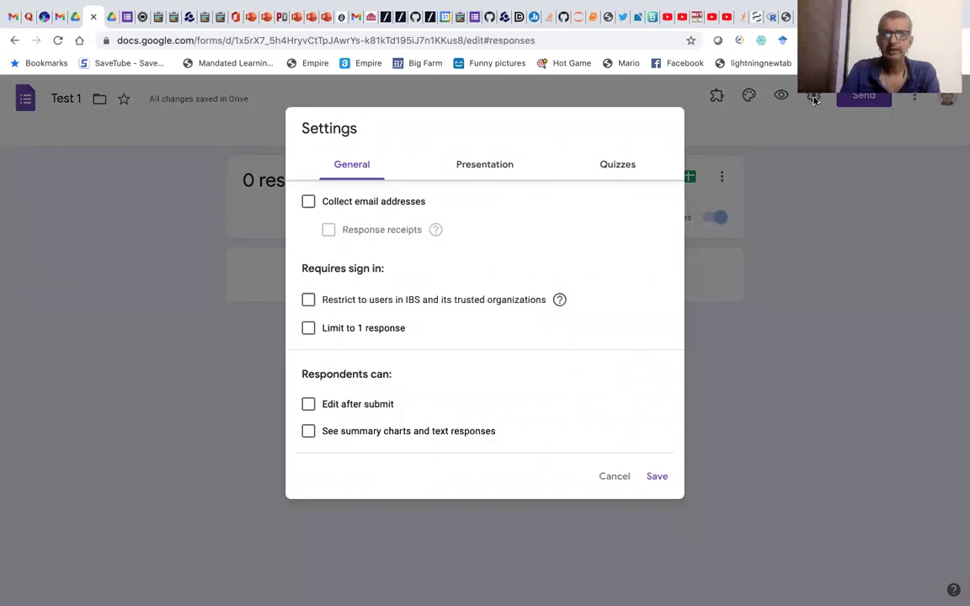
click(618, 166)
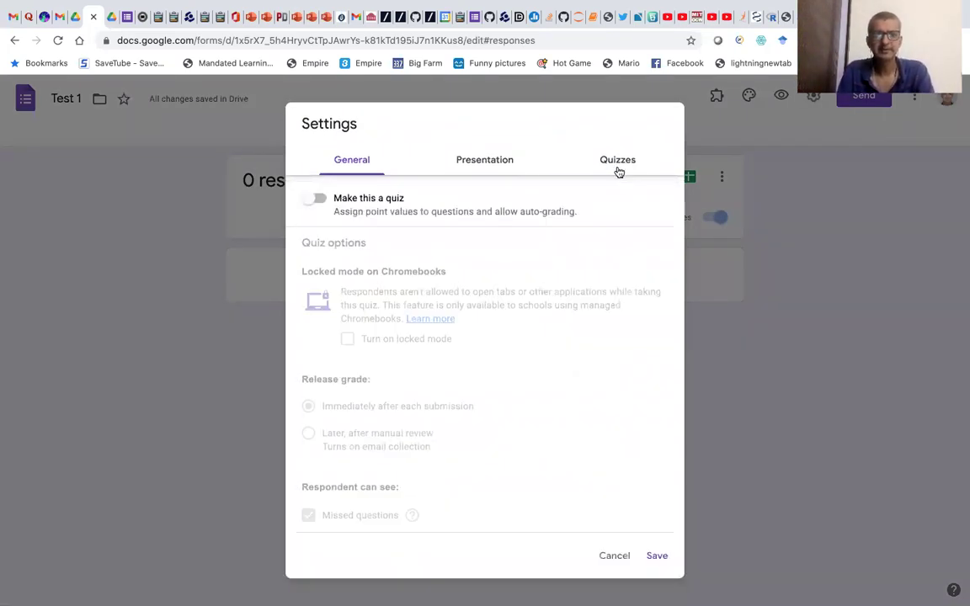
click(315, 200)
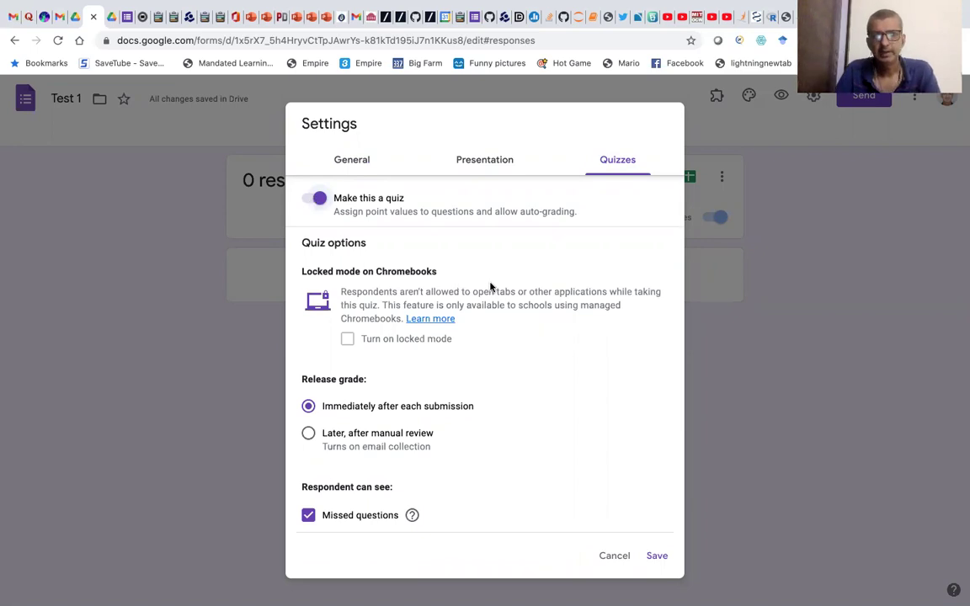
click(362, 162)
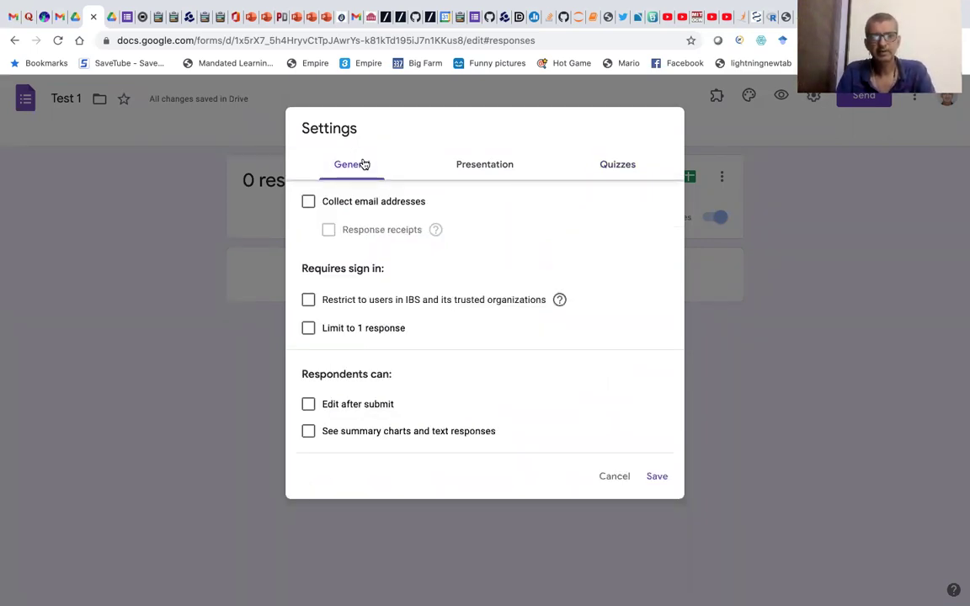
Turn on email collection, a 1-response limit and shuffled question order, then save the settings.
click(308, 202)
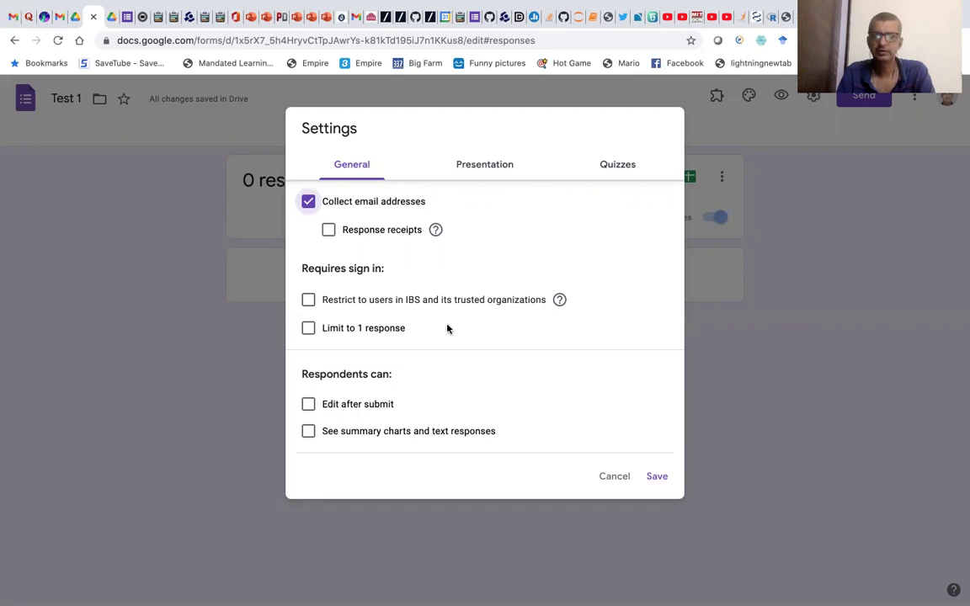
click(308, 328)
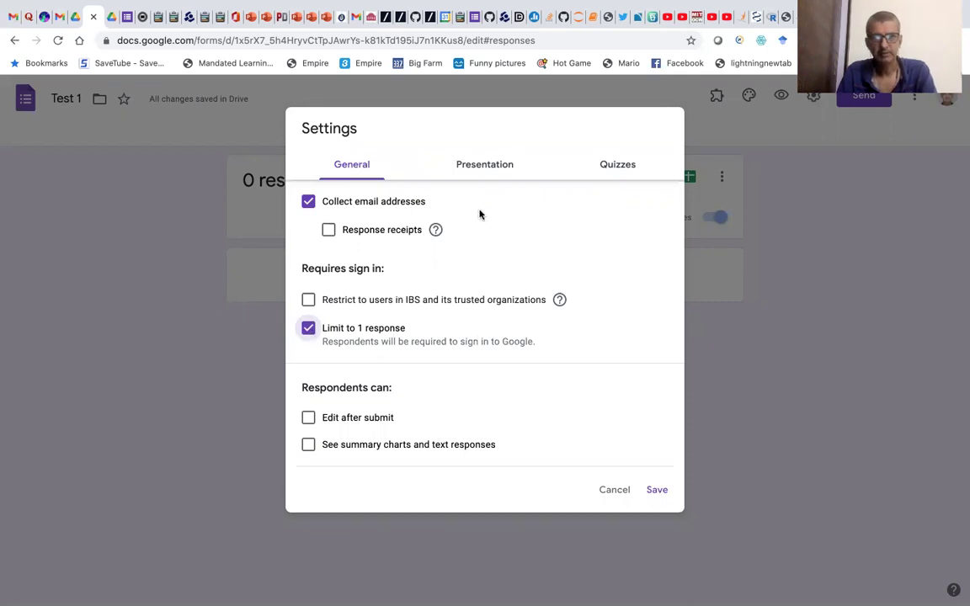
click(472, 169)
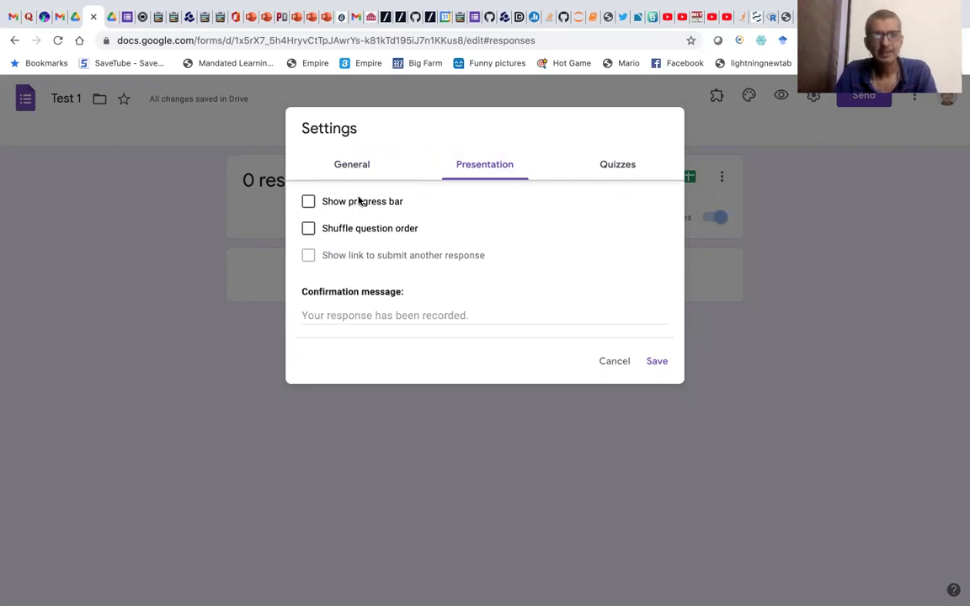
click(308, 229)
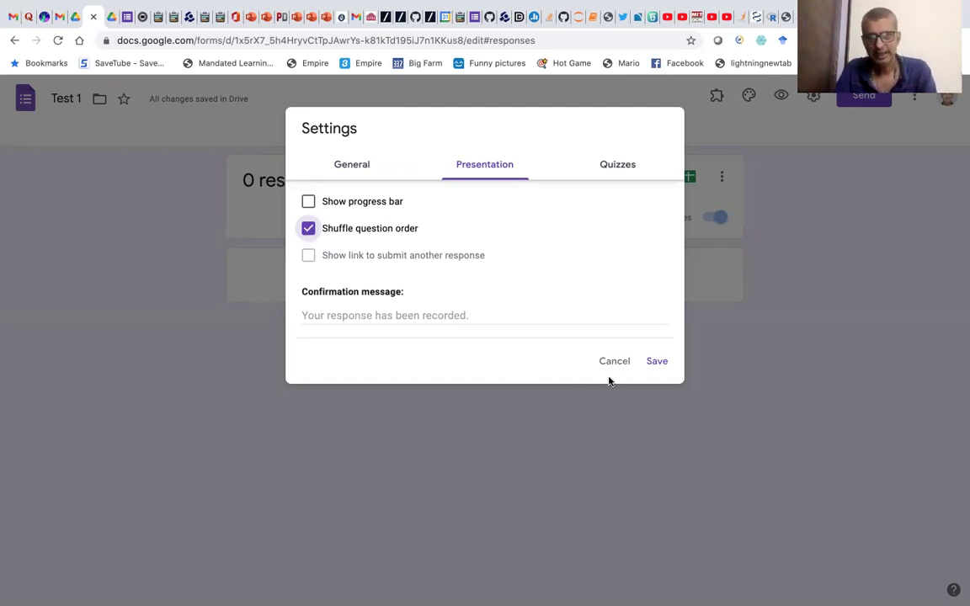
click(659, 367)
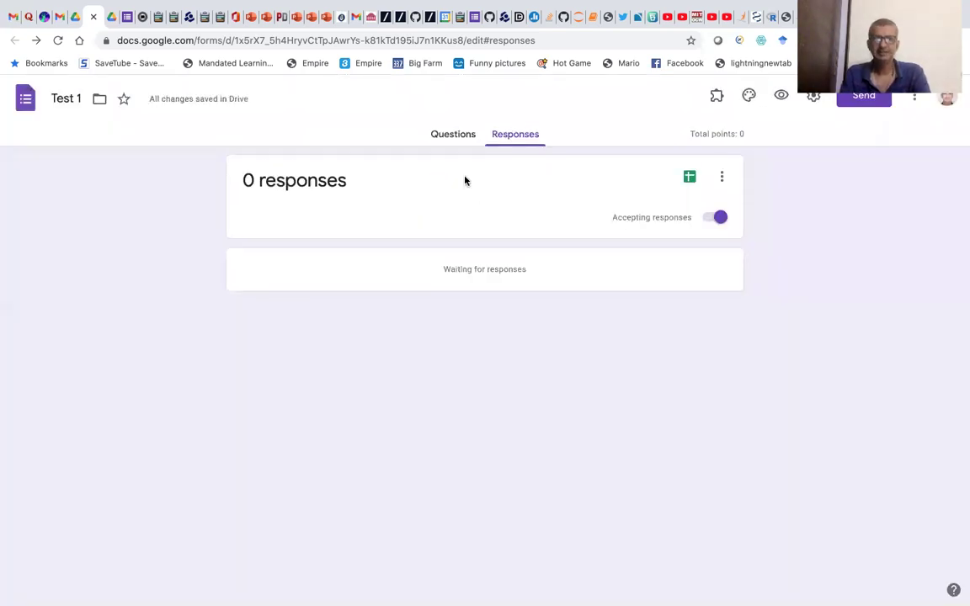
Copy the shortened forms.gle link to Test 1 from the Send form dialog and open a new tab.
click(456, 139)
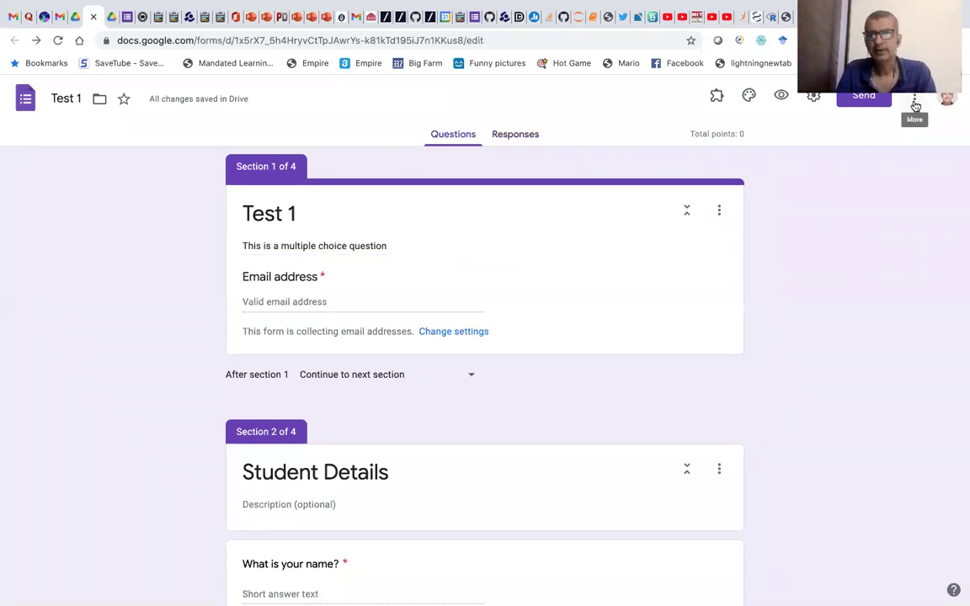
click(864, 97)
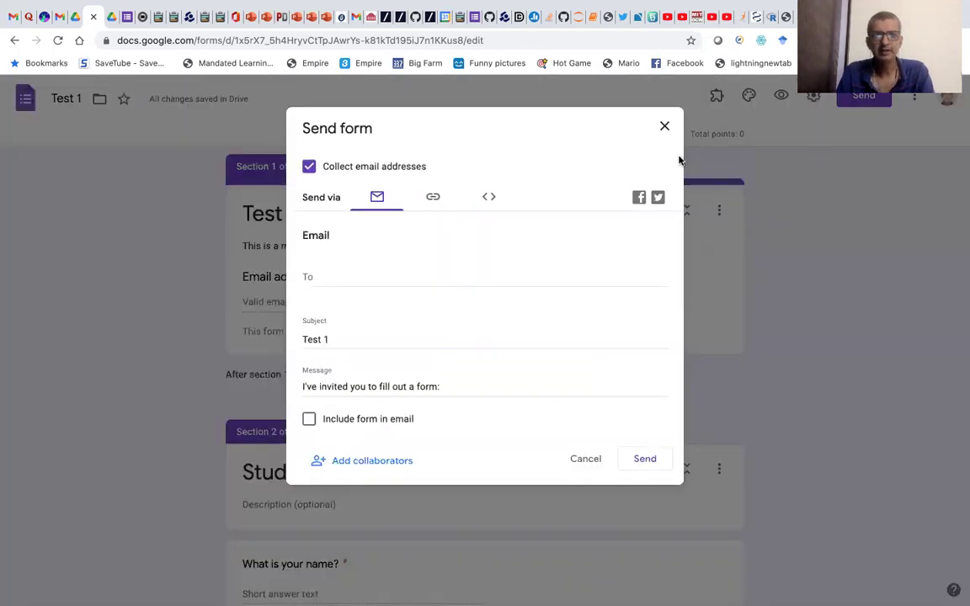
click(433, 198)
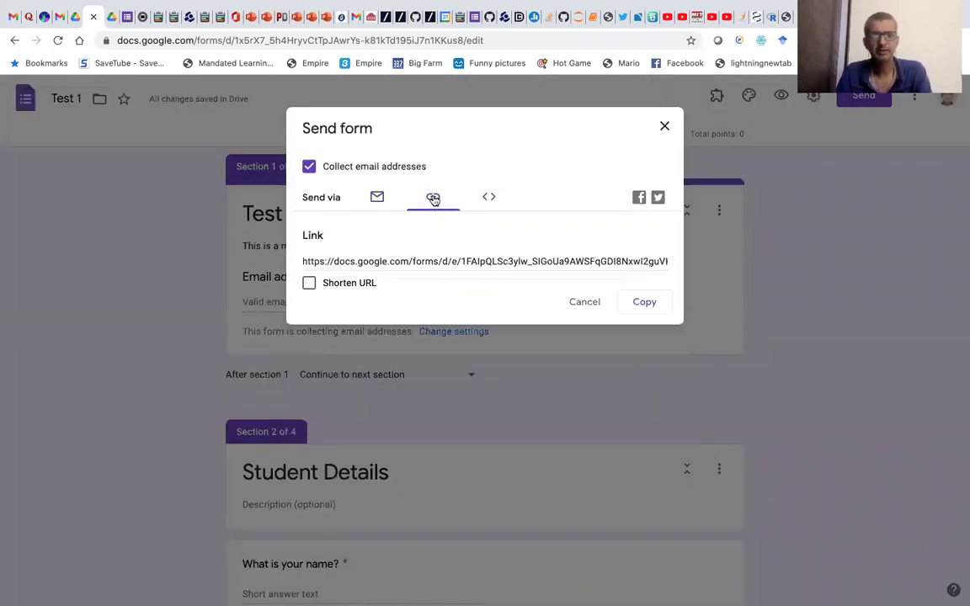
click(308, 284)
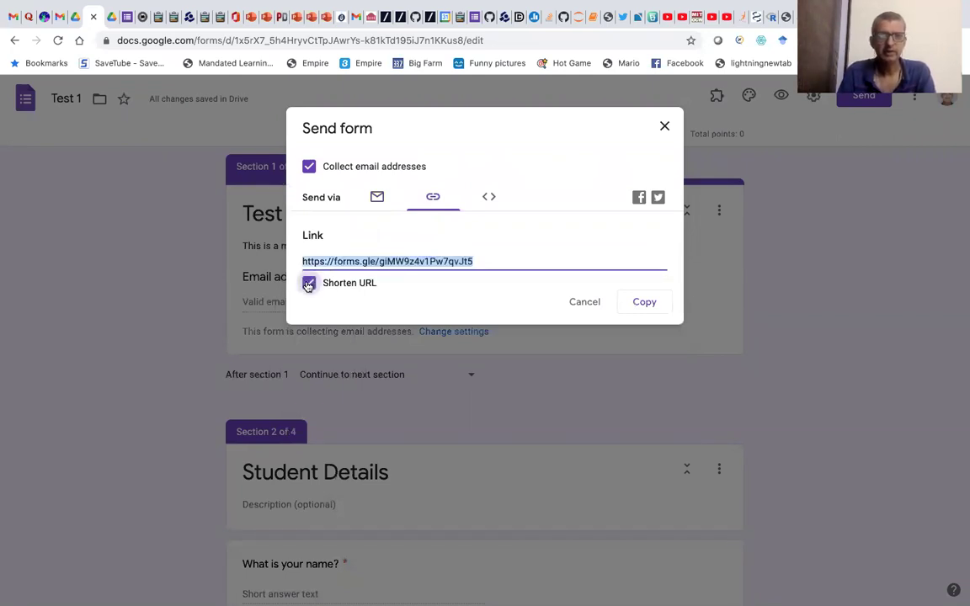
click(645, 303)
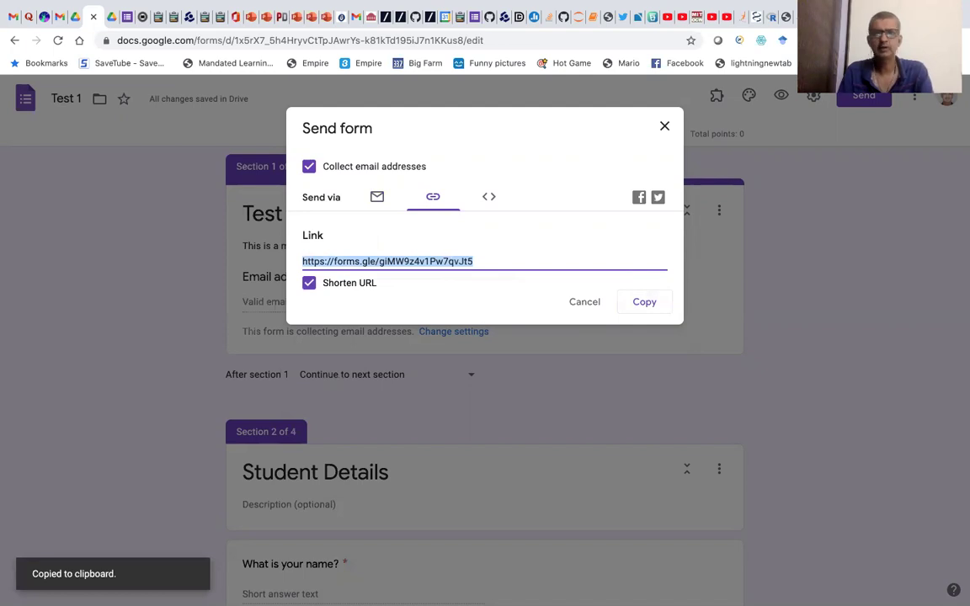
key(super+t)
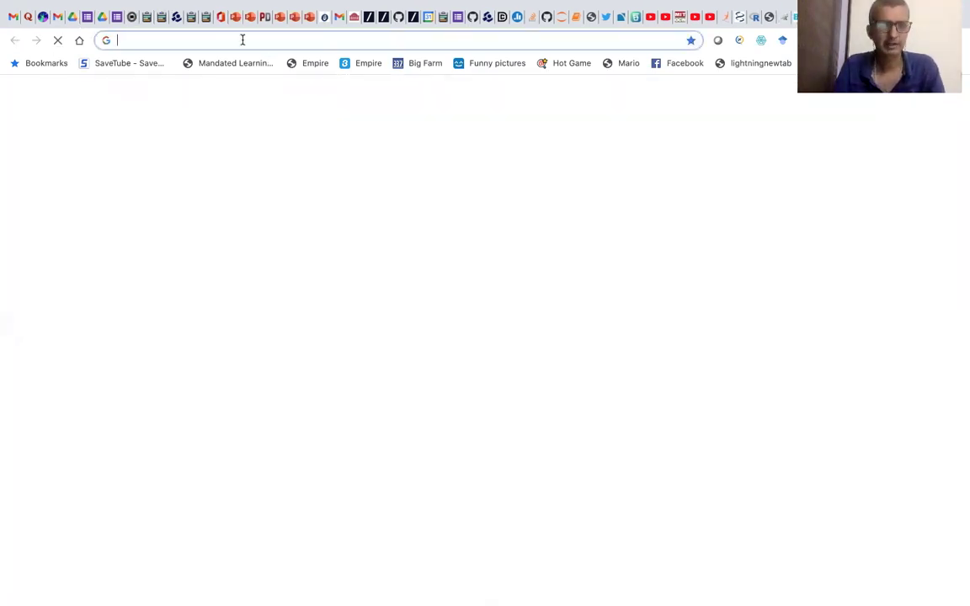
Paste the copied forms.gle link into the address bar and load the live Test 1 form.
click(243, 40)
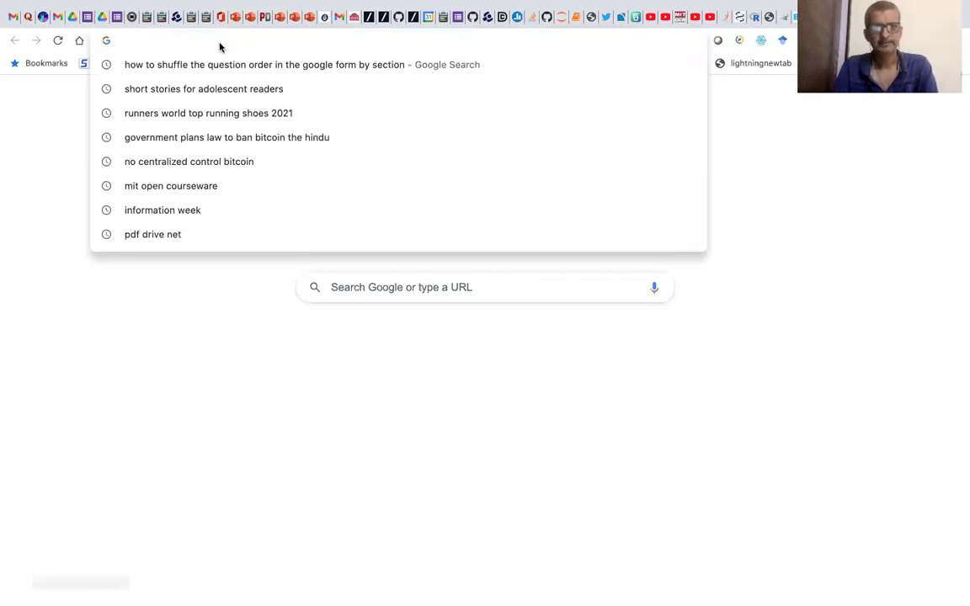
key(super+v)
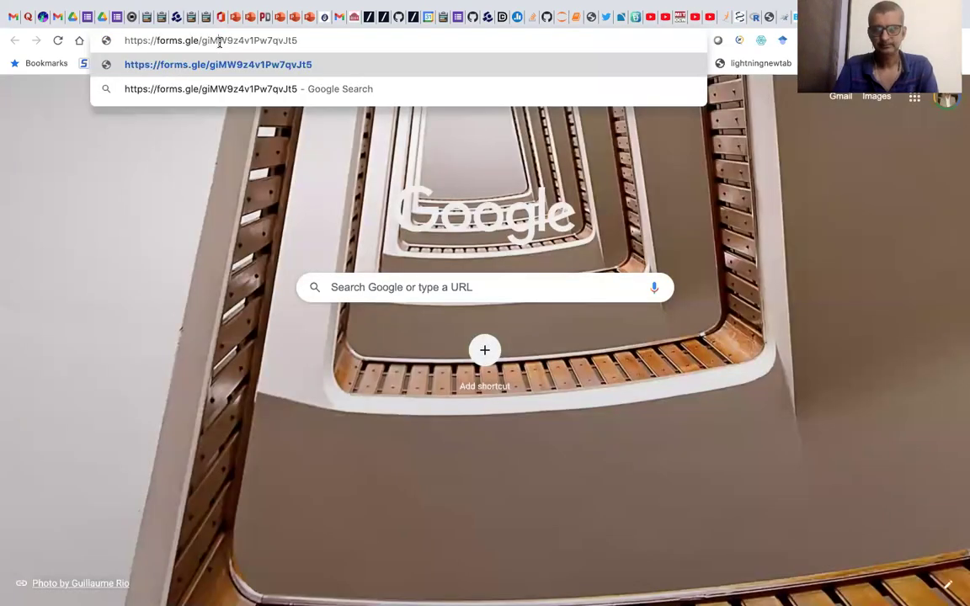
key(Return)
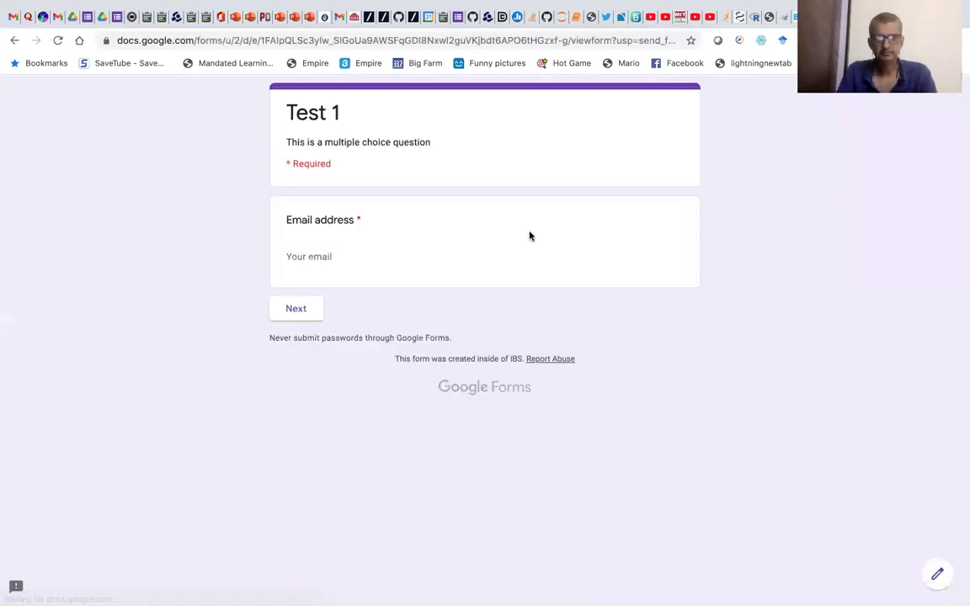
click(296, 258)
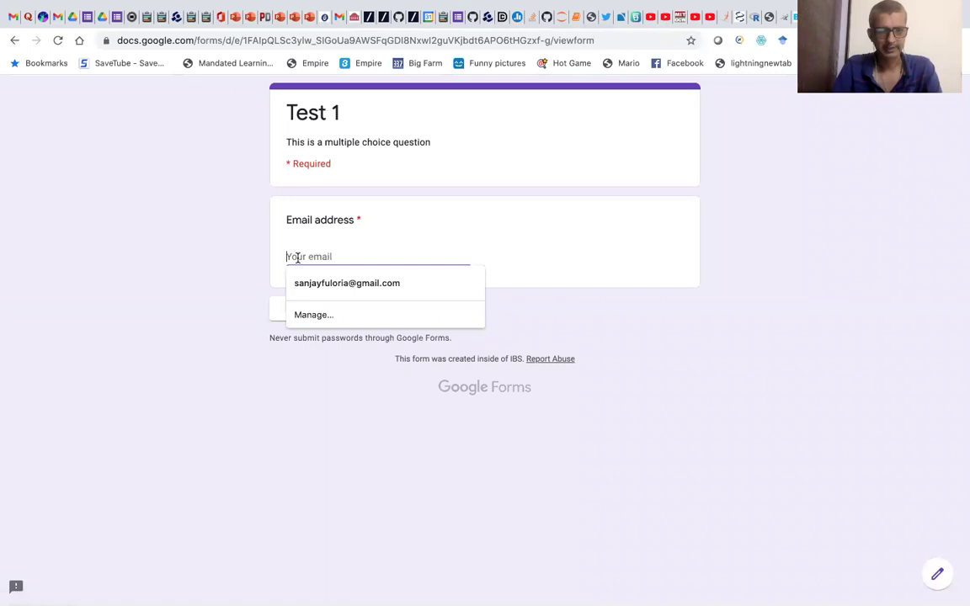
Fill in the saved email, the name and the enrolment number, advancing through each section to the Question Paper.
click(345, 284)
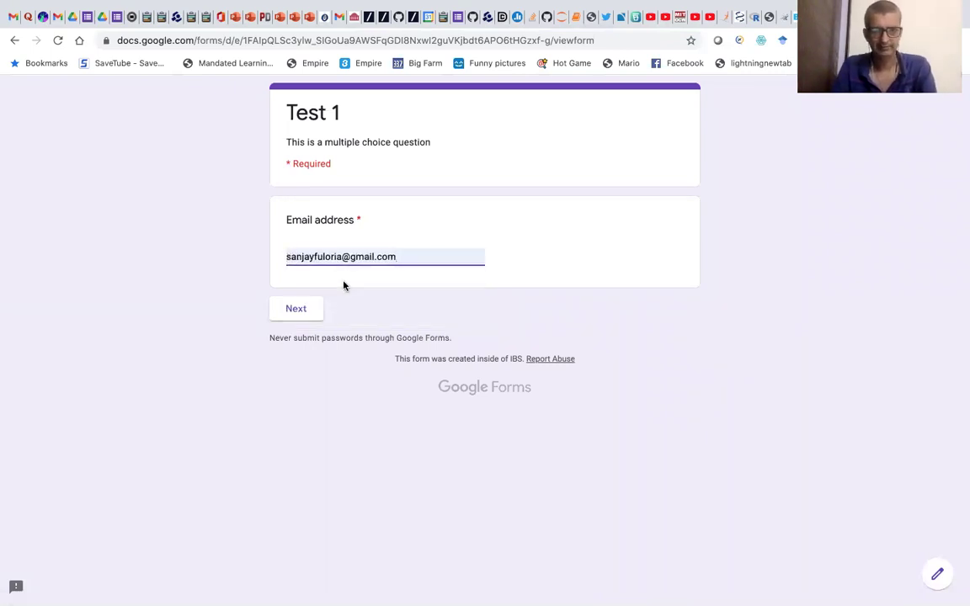
click(296, 310)
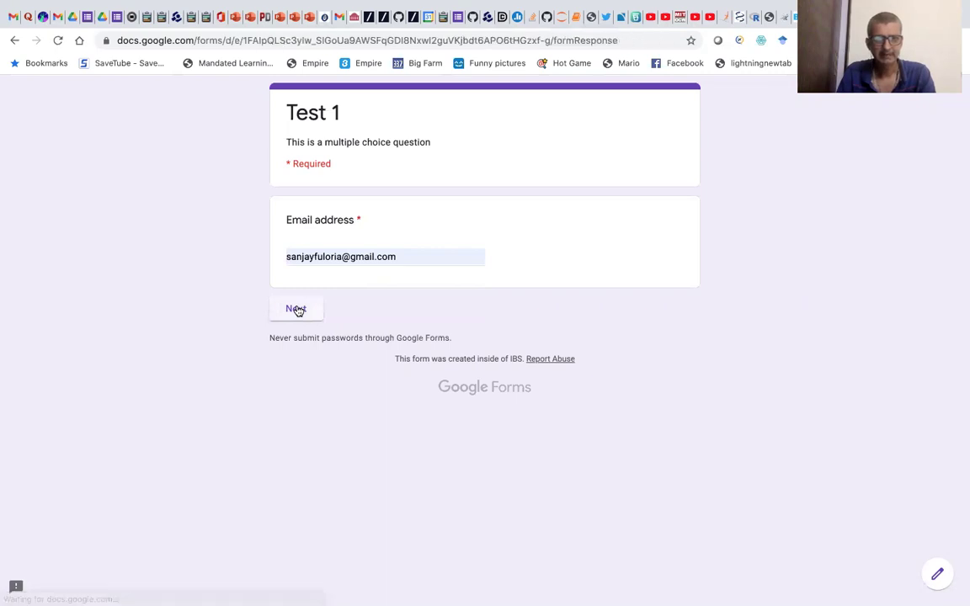
click(337, 267)
text(678)
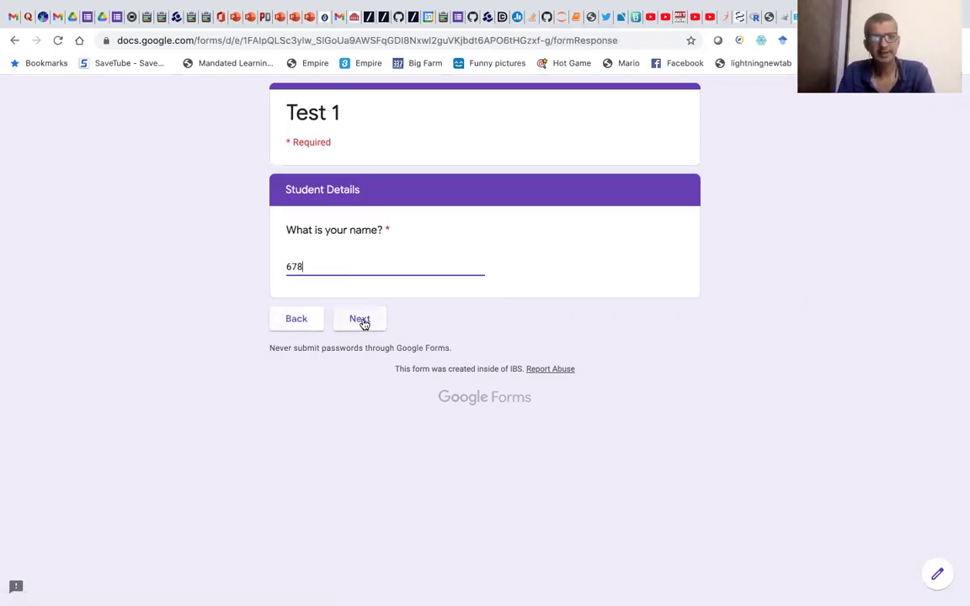
click(362, 321)
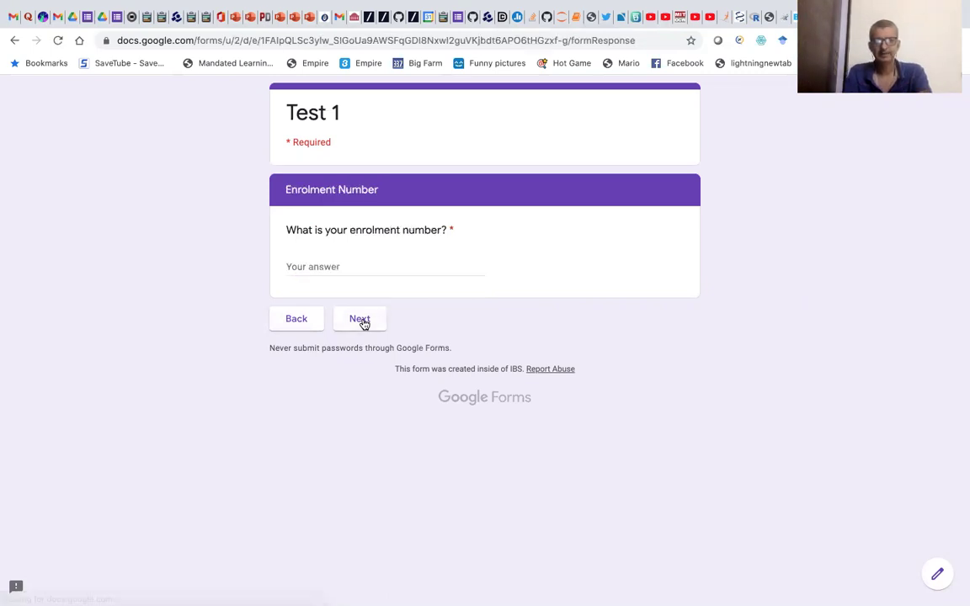
click(360, 267)
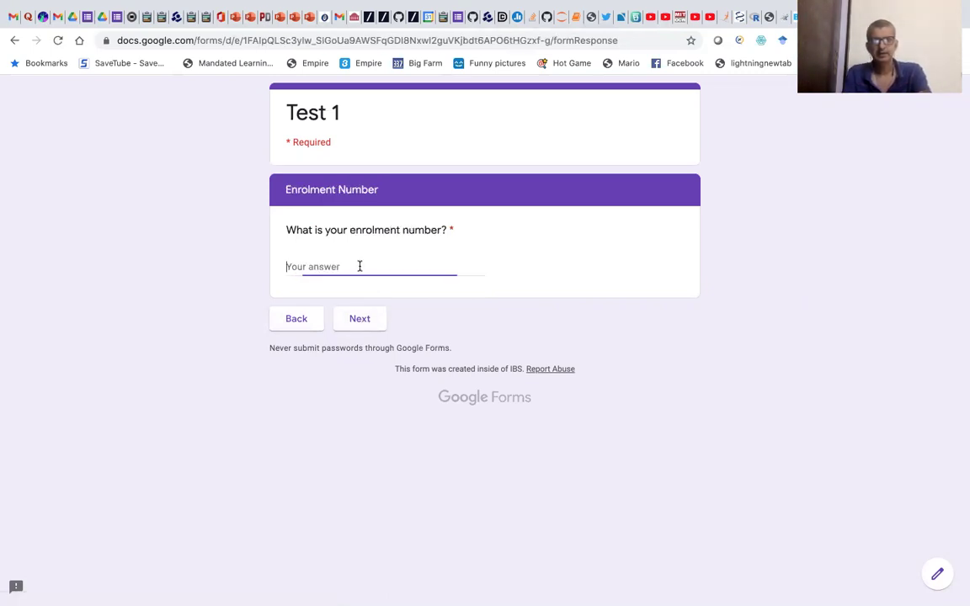
text(678)
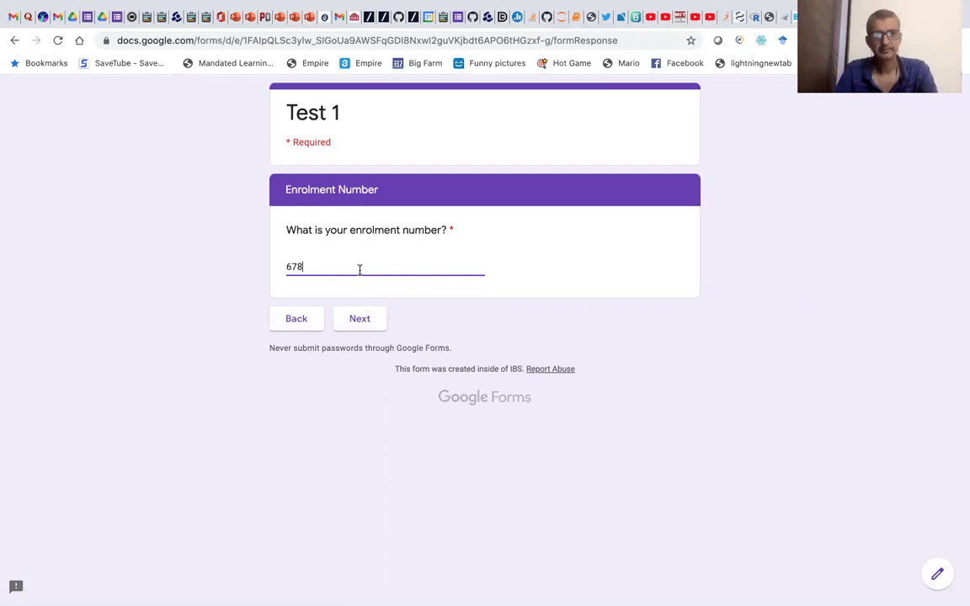
click(361, 321)
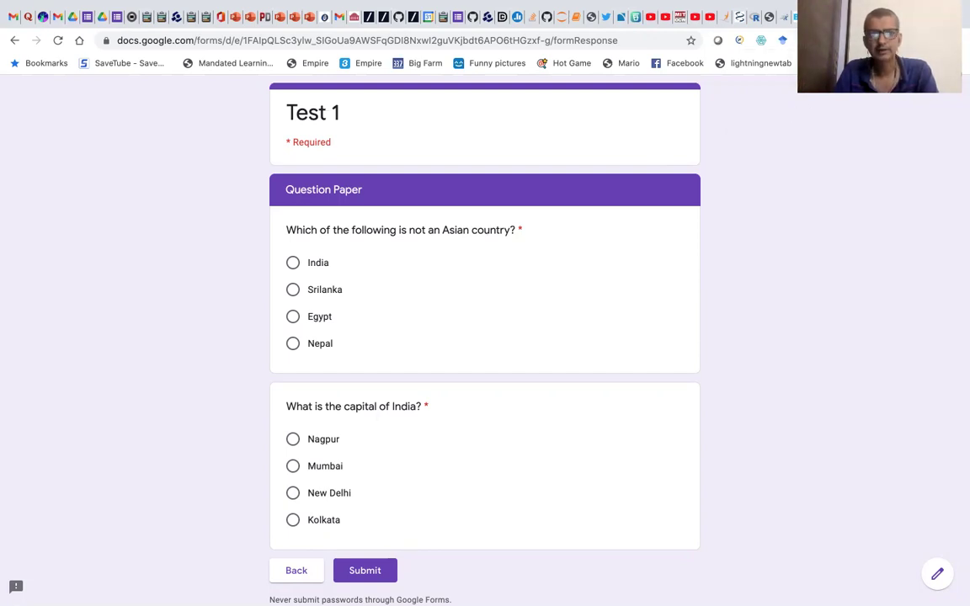
key(ctrl+Tab)
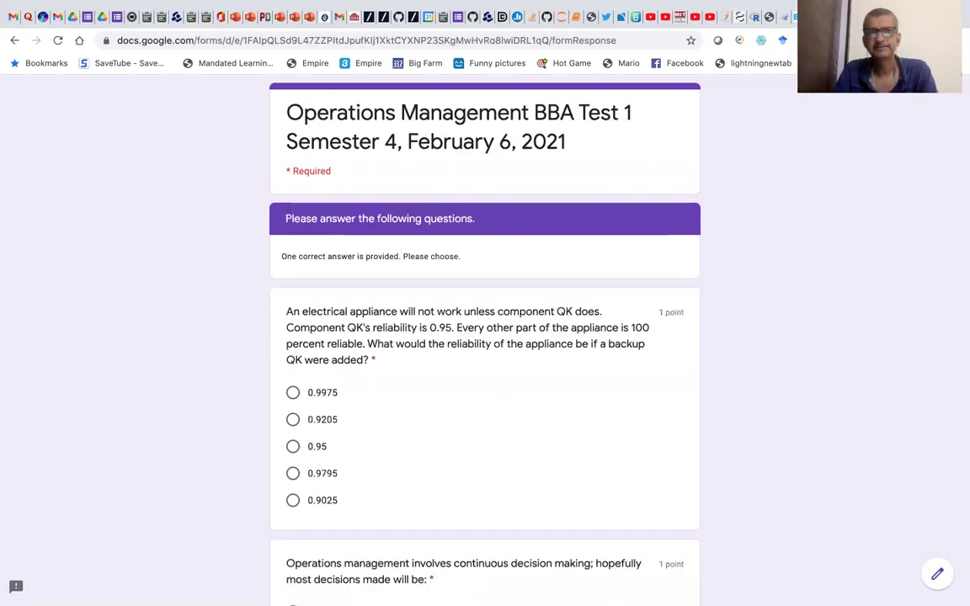
Close the Send form dialog in the editor, check Section 4's question order, and return to the respondent tab.
key(ctrl+Tab)
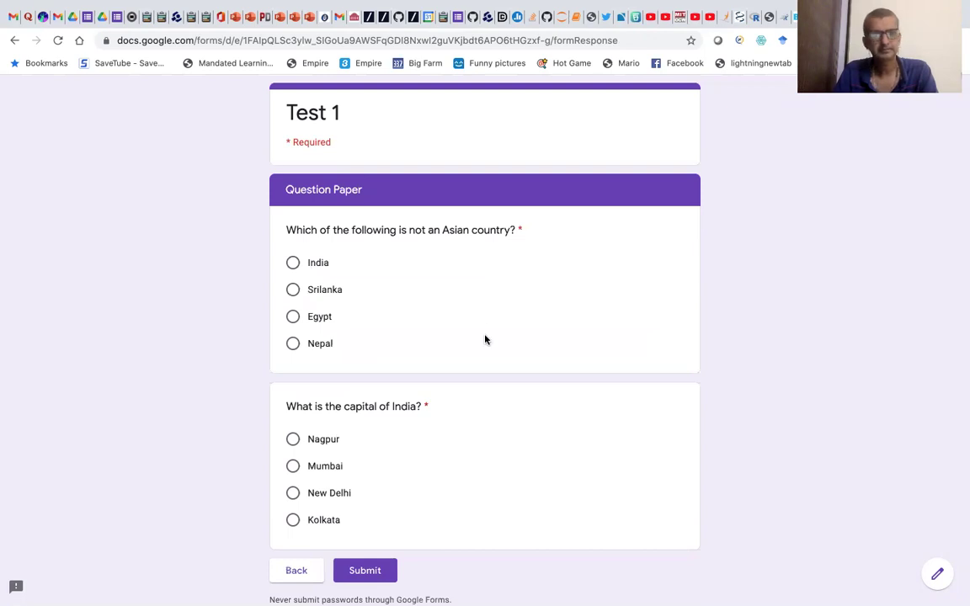
click(86, 17)
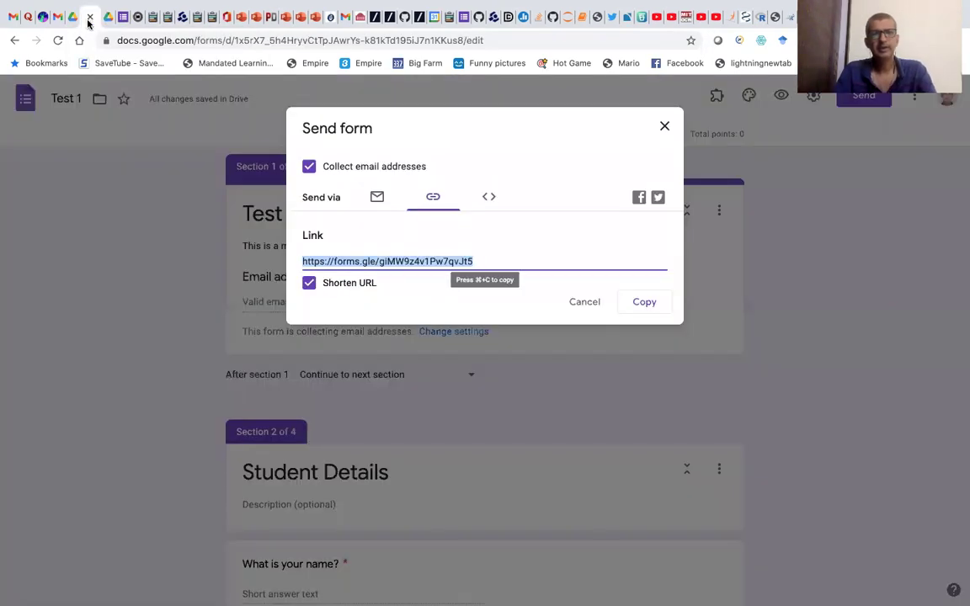
click(665, 129)
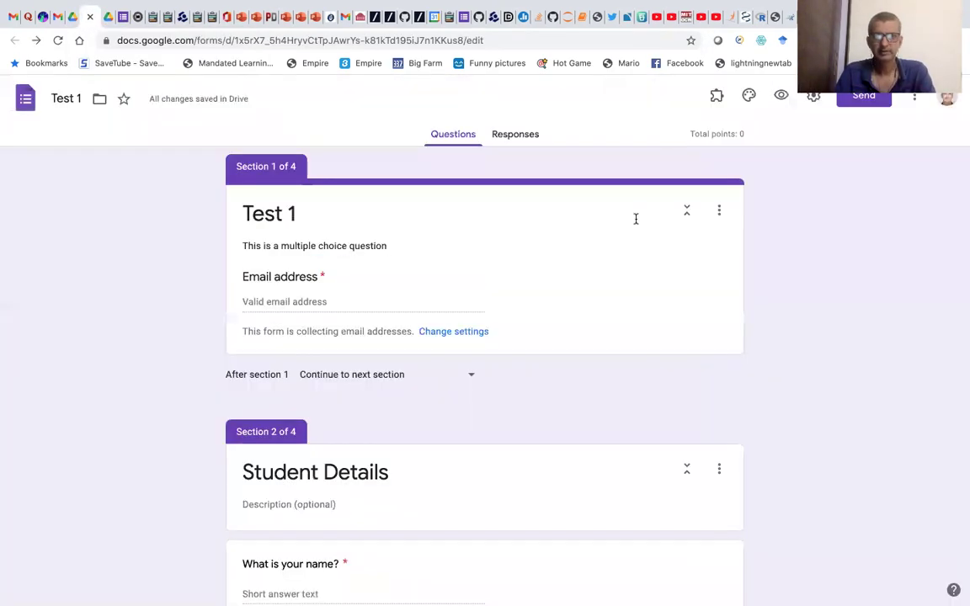
scroll(626, 317, down, 12)
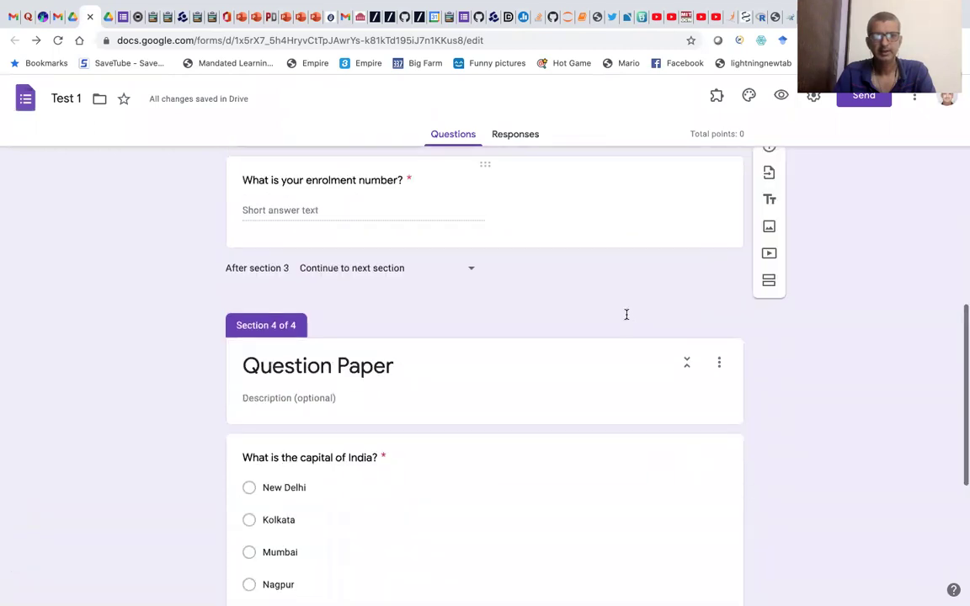
scroll(626, 317, down, 2)
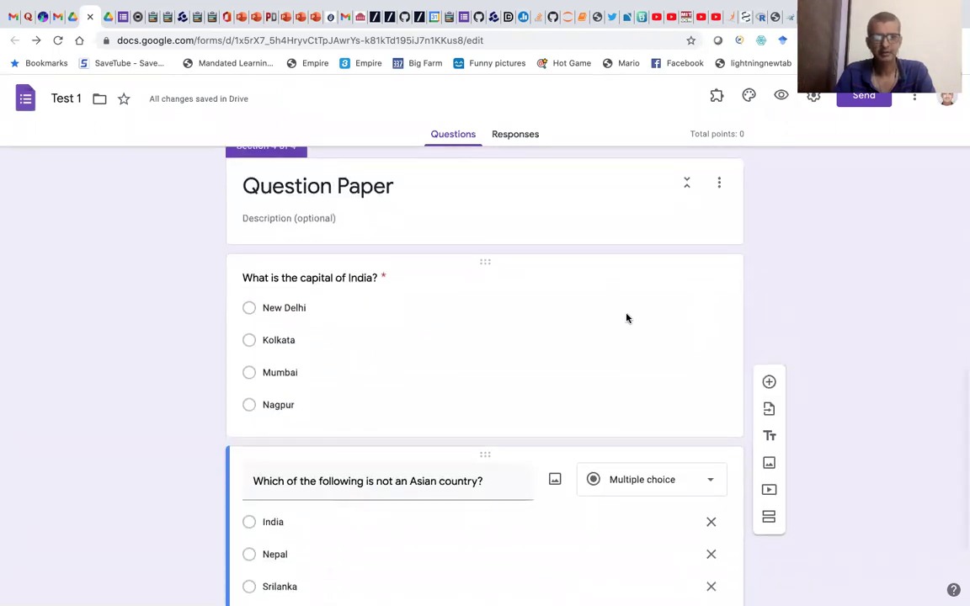
scroll(627, 314, down, 1)
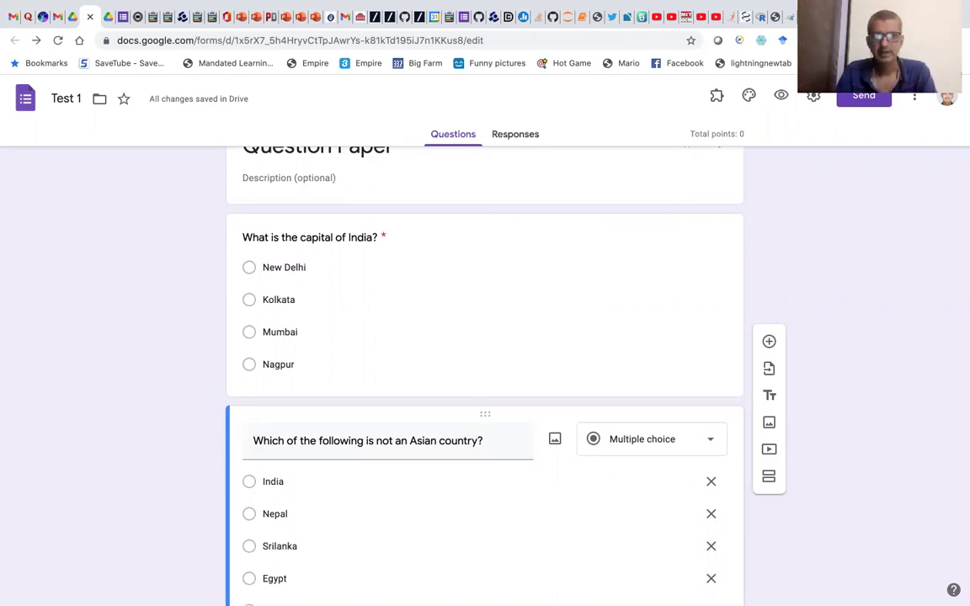
click(780, 95)
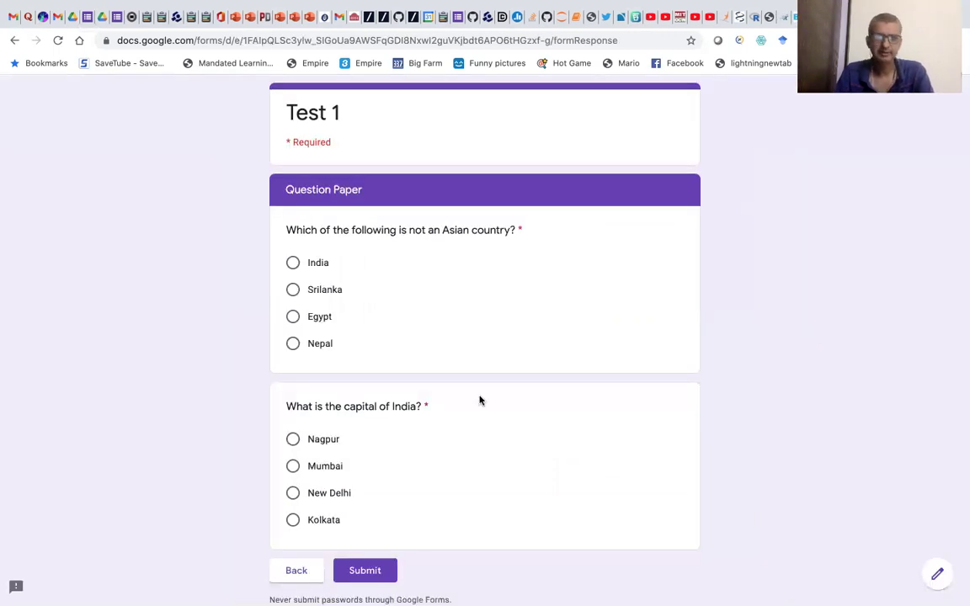